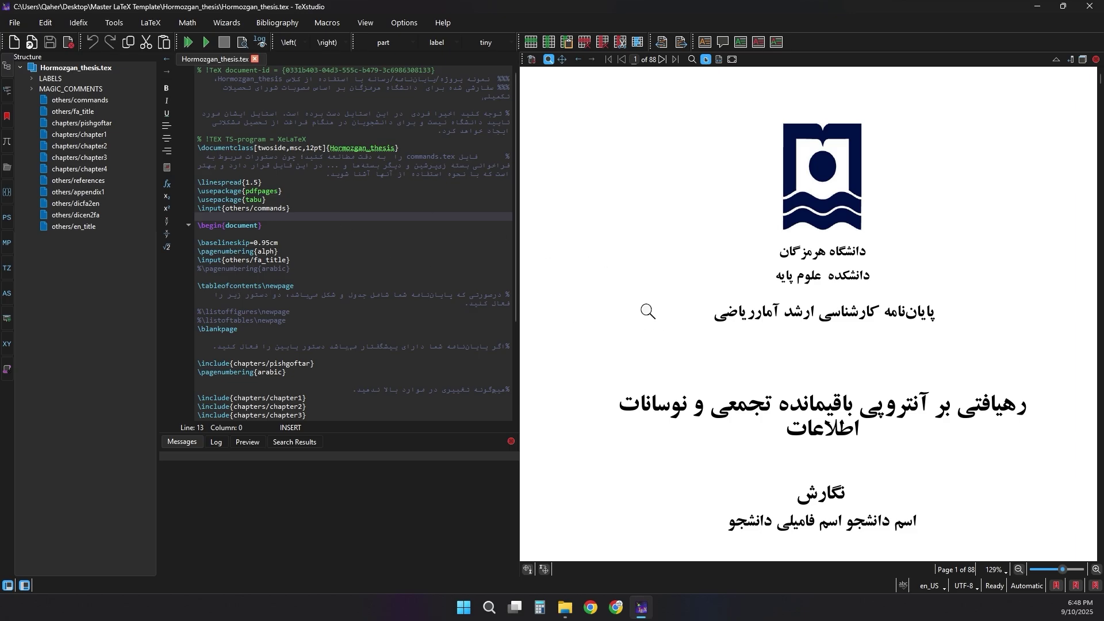
- Look over the thesis preamble in TeXstudio, then close TeXstudio
scroll(661, 318, down, 5)
scroll(663, 321, up, 5)
scroll(662, 321, down, 3)
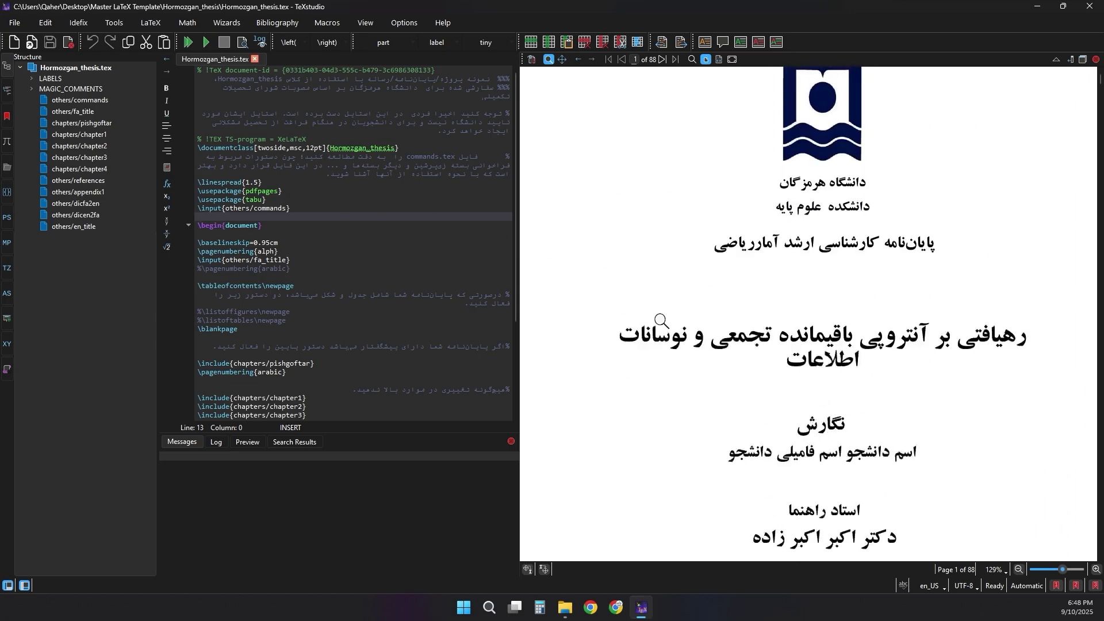
scroll(662, 321, up, 3)
drag(330, 158, 352, 251)
click(356, 217)
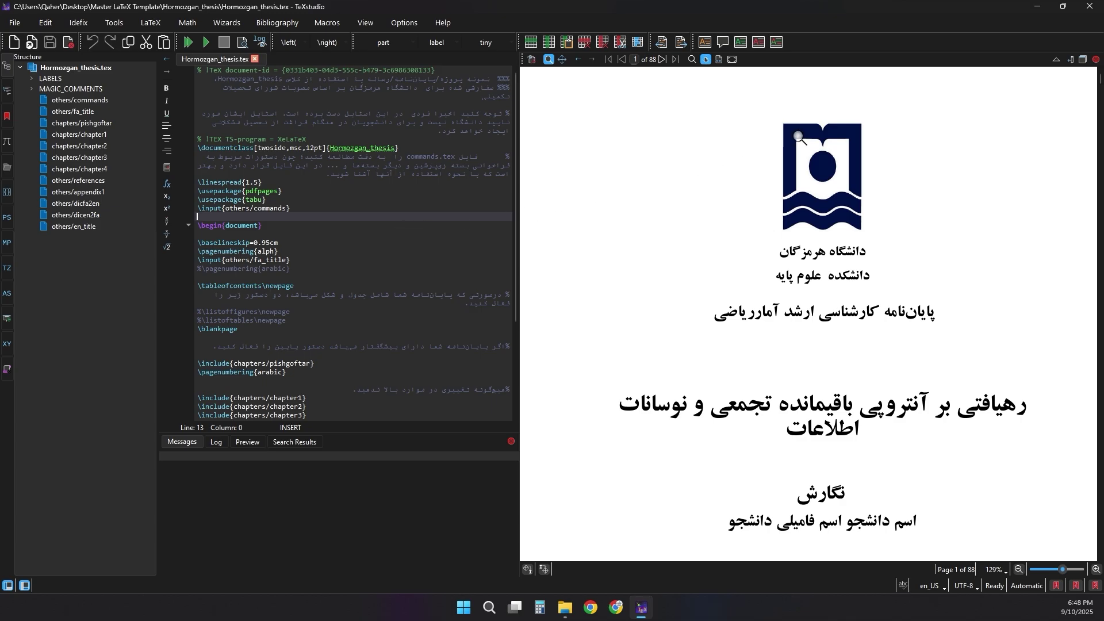
click(1090, 6)
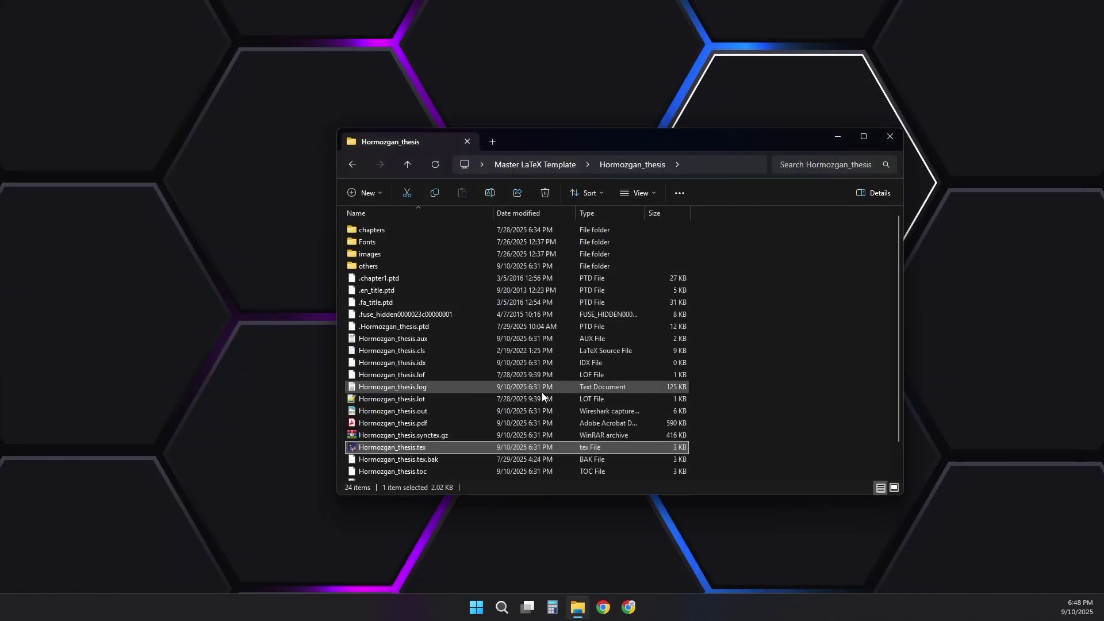
- Compress the Hormozgan_thesis folder into Hormozgan_thesis.zip inside Master LaTeX Template
scroll(534, 394, down, 1)
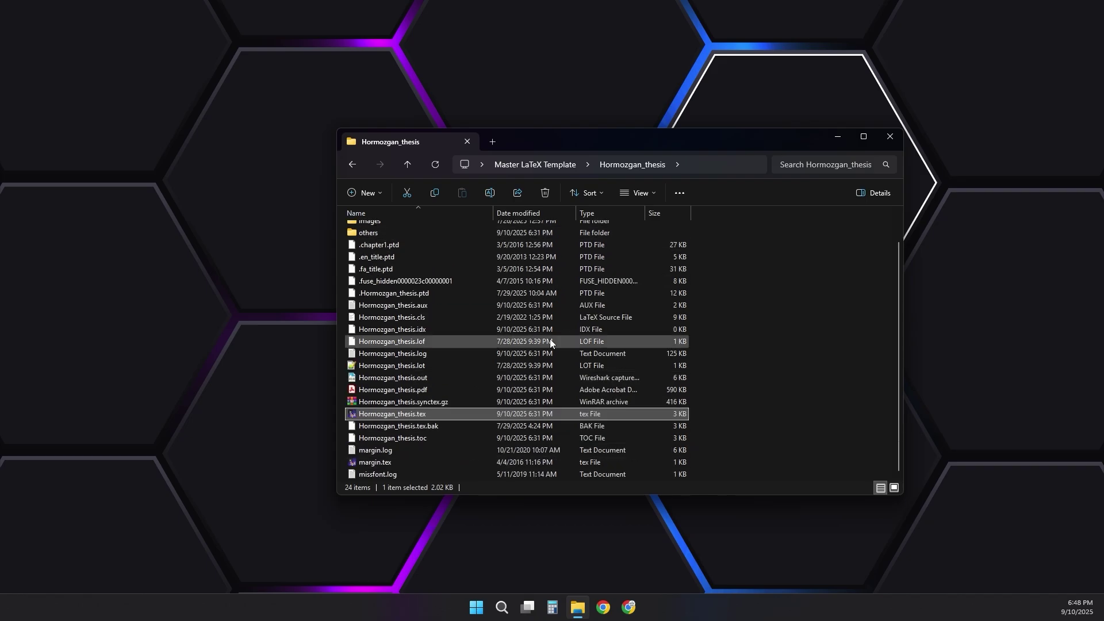
scroll(540, 322, up, 1)
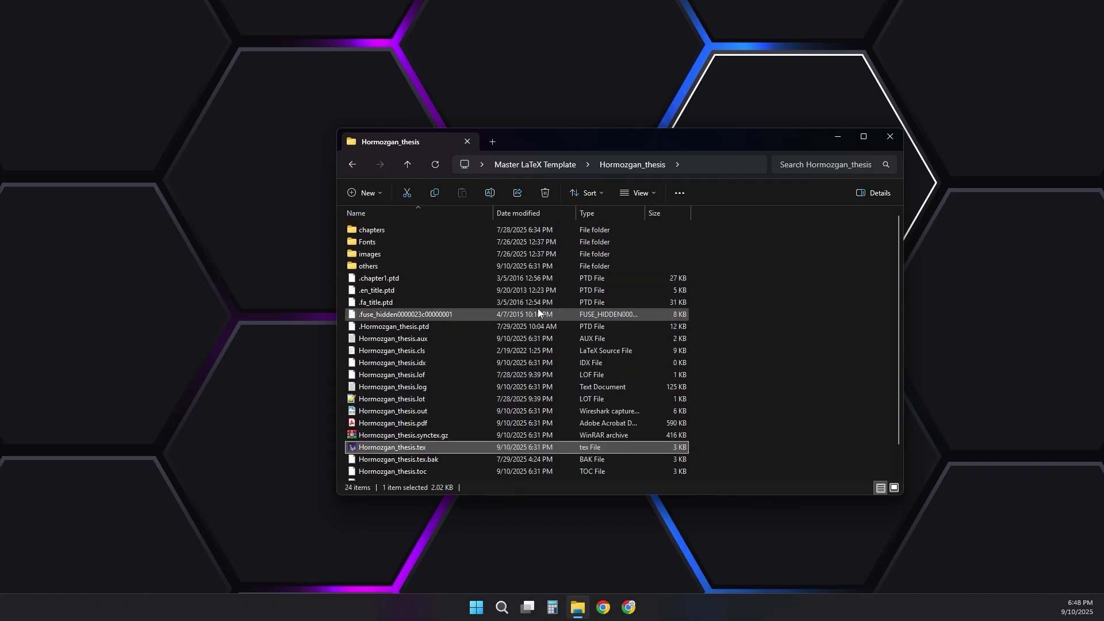
click(409, 165)
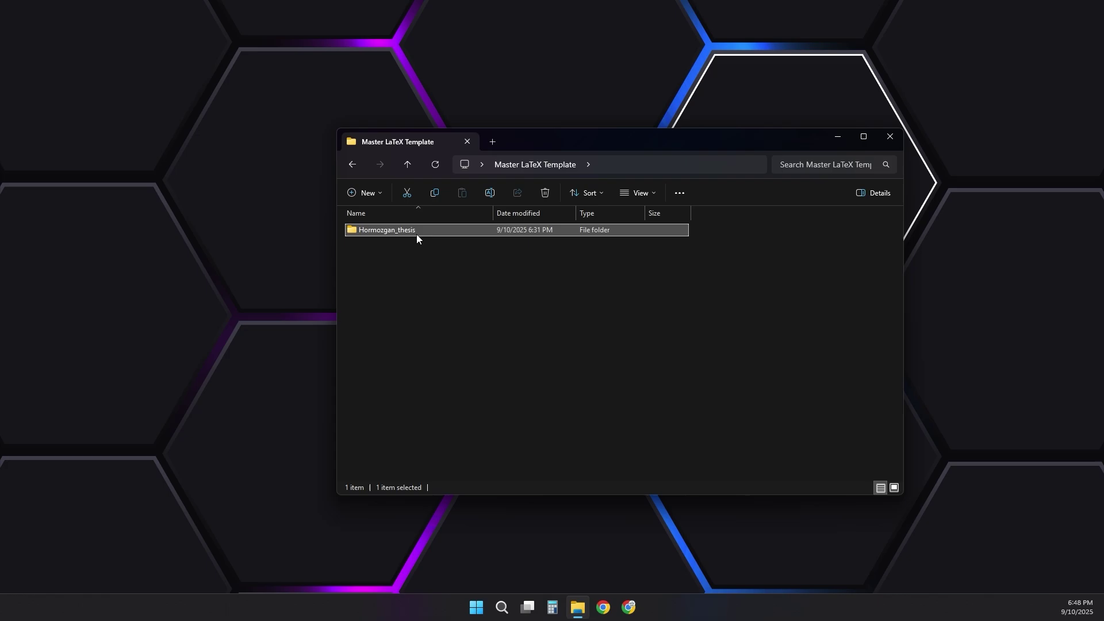
mouse_move(408, 233)
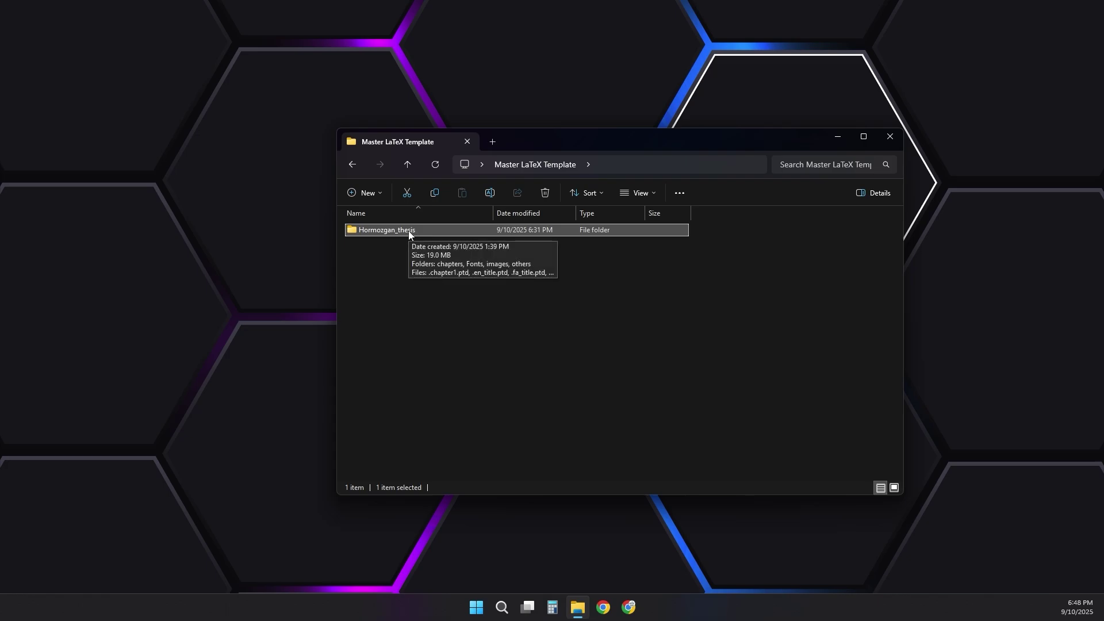
right_click(408, 230)
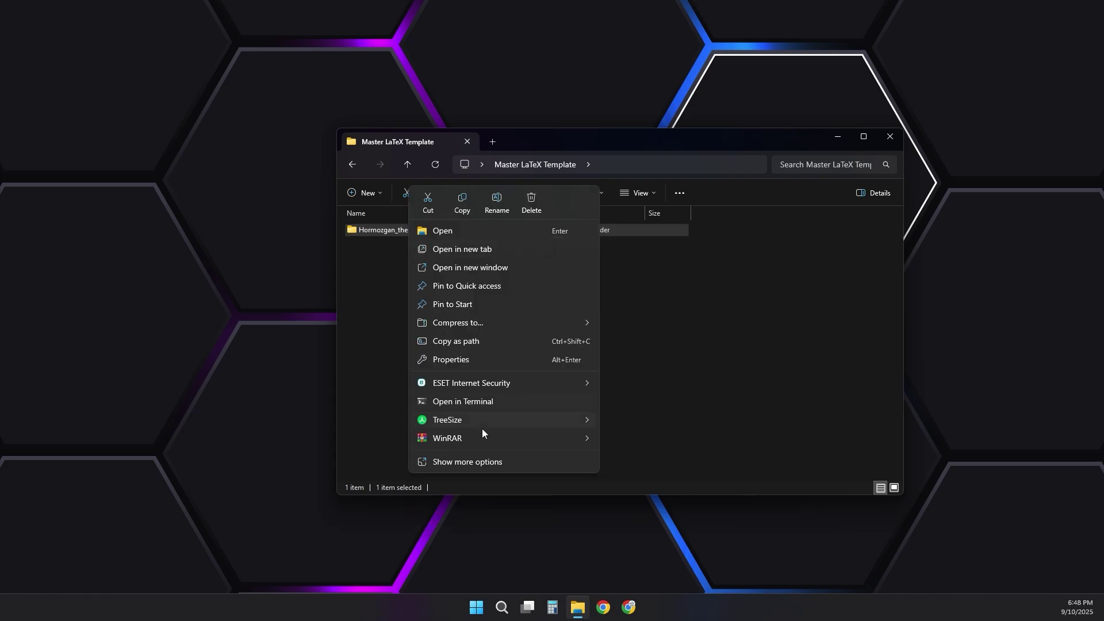
mouse_move(513, 440)
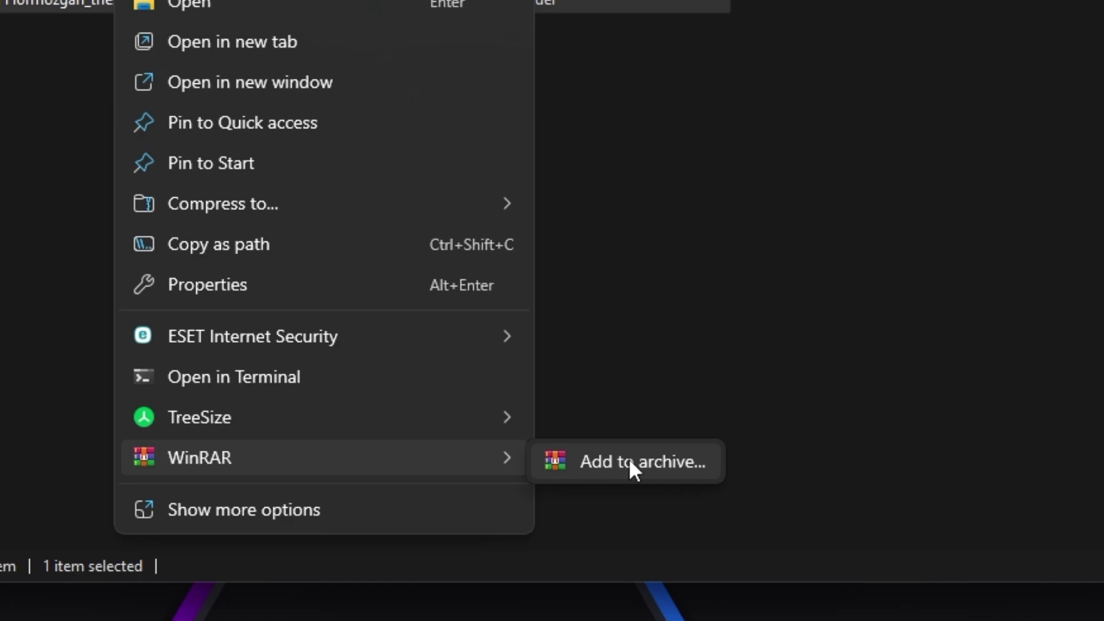
mouse_move(244, 202)
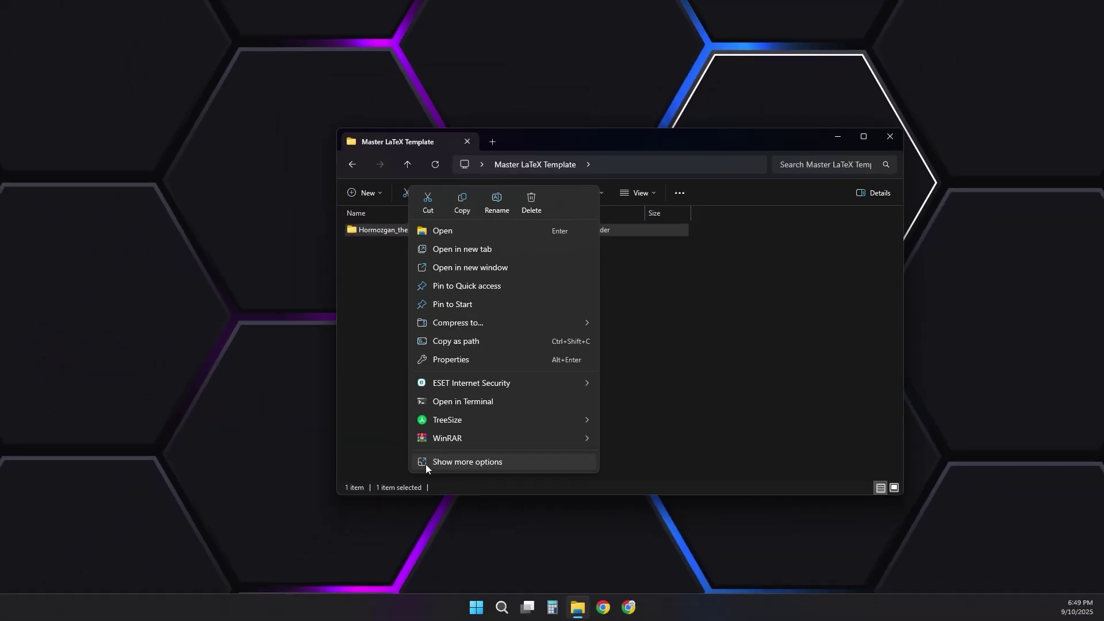
click(244, 585)
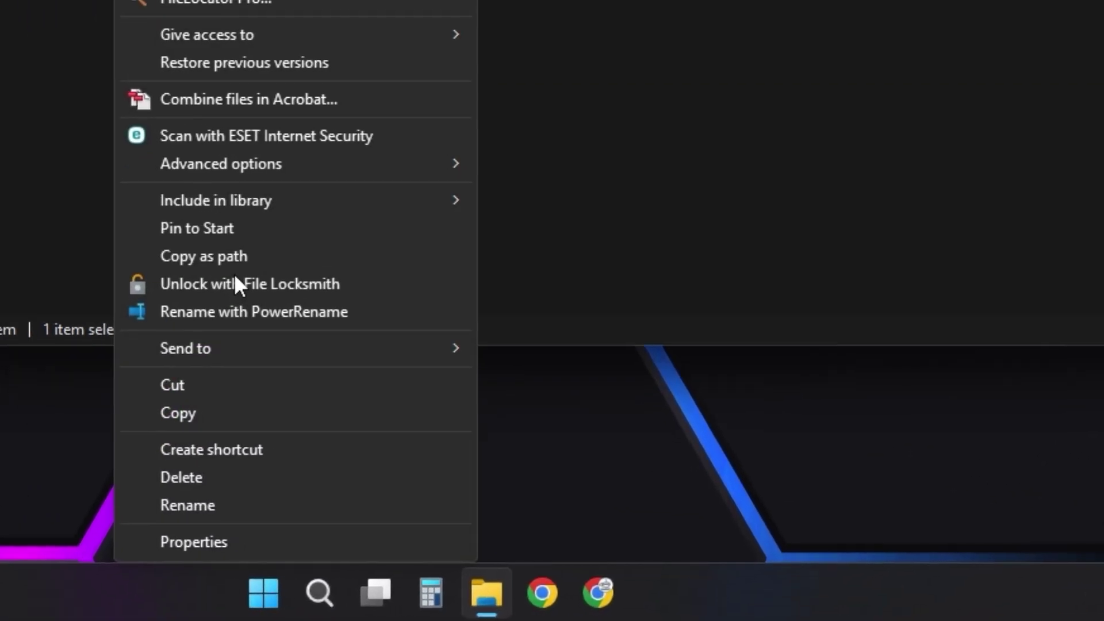
mouse_move(426, 352)
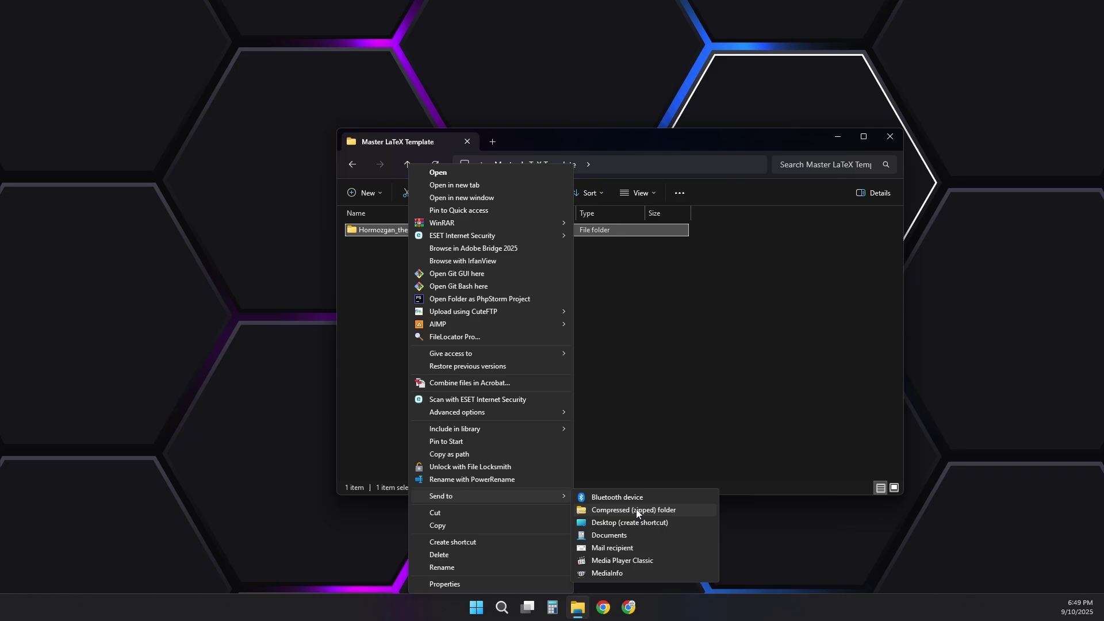
click(636, 509)
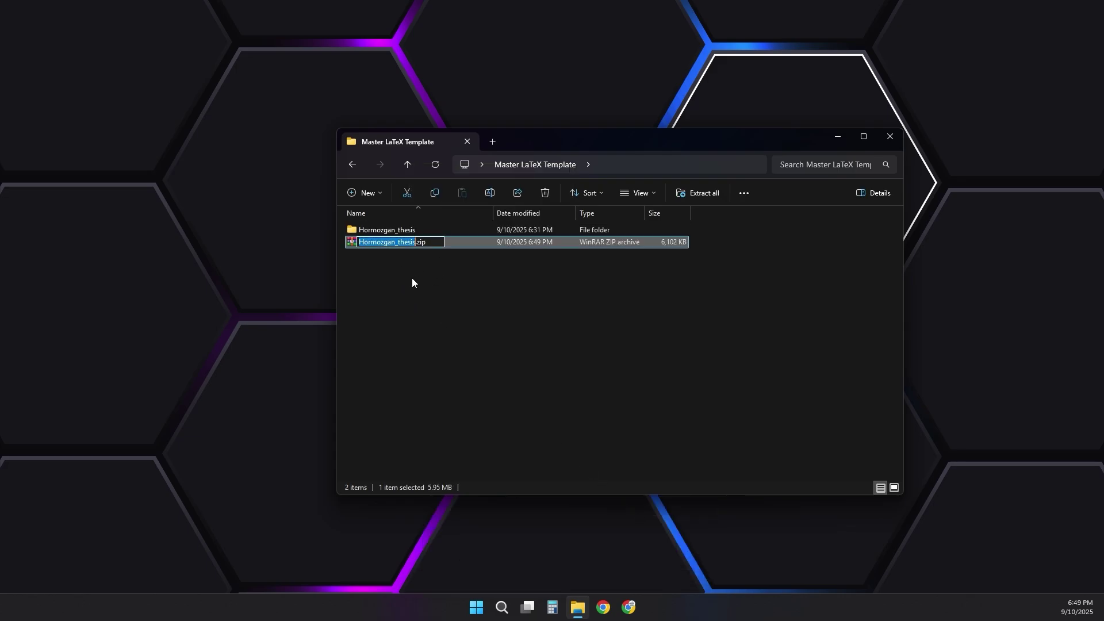
click(429, 263)
- Confirm the 6,102 KB Hormozgan_thesis.zip sits beside the project folder, then move to Chrome
double_click(389, 229)
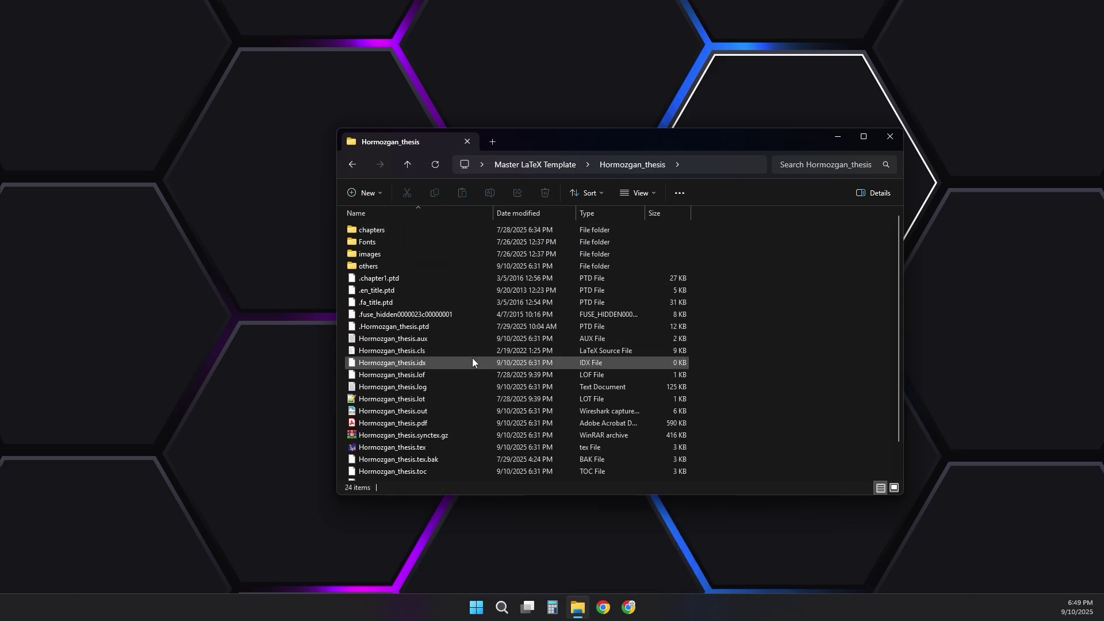
click(408, 165)
click(393, 241)
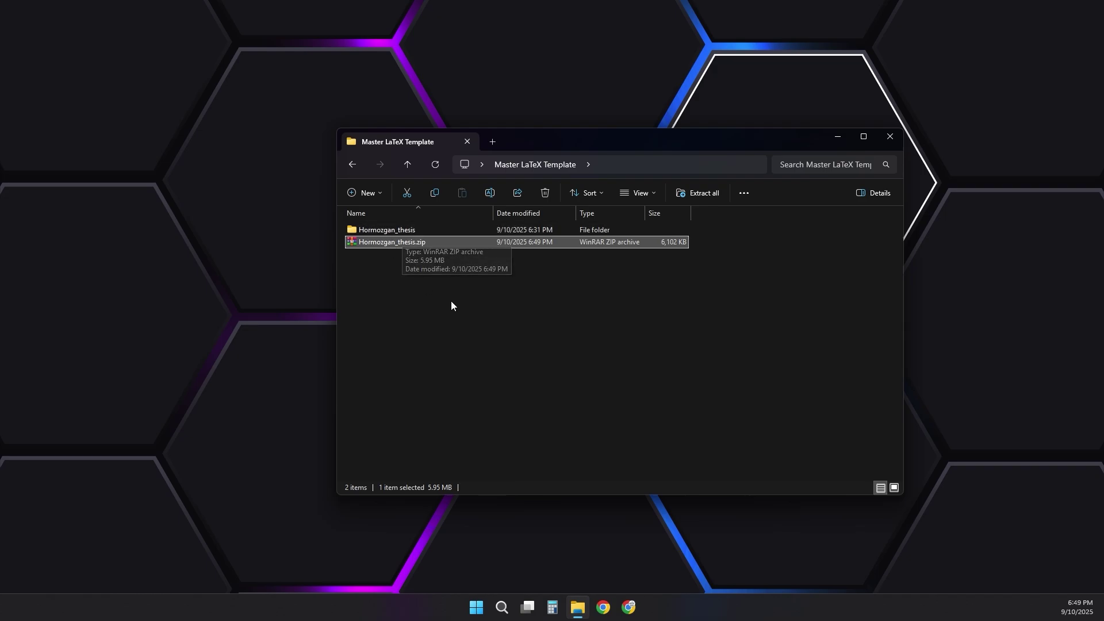
click(484, 302)
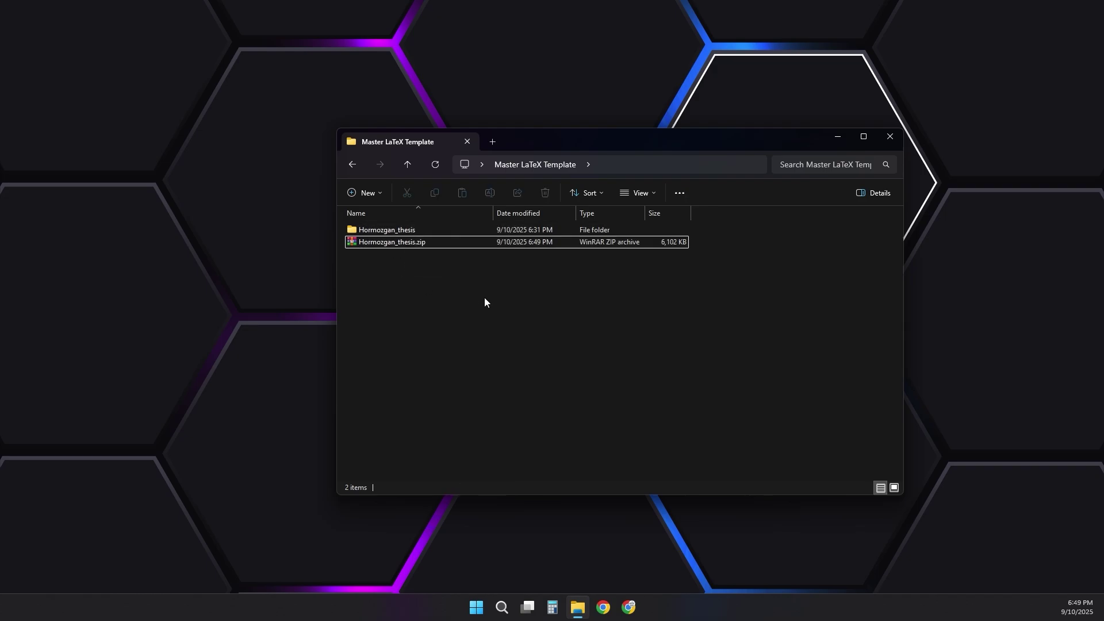
click(635, 611)
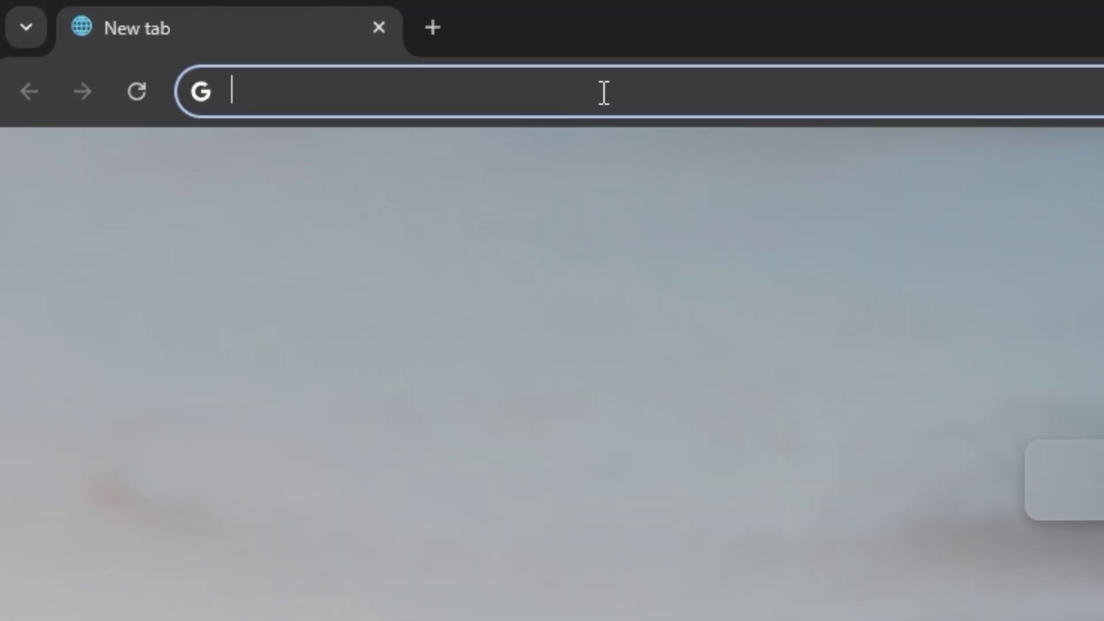
- Search Google for همانندجو and open the Hamanandjoo login page
text(همانندجو)
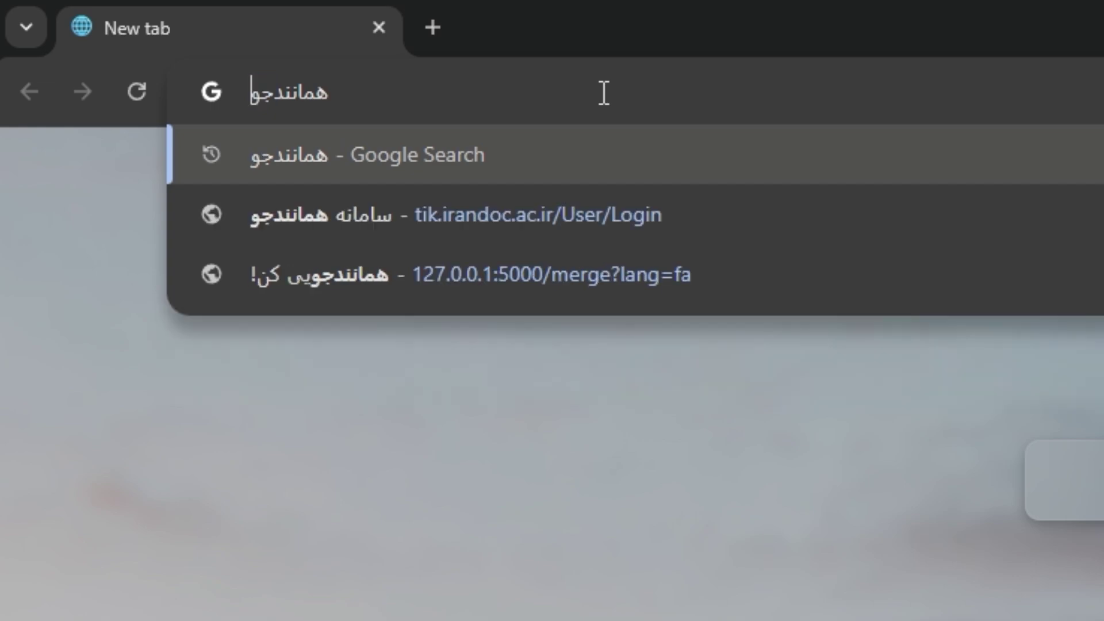
key(Return)
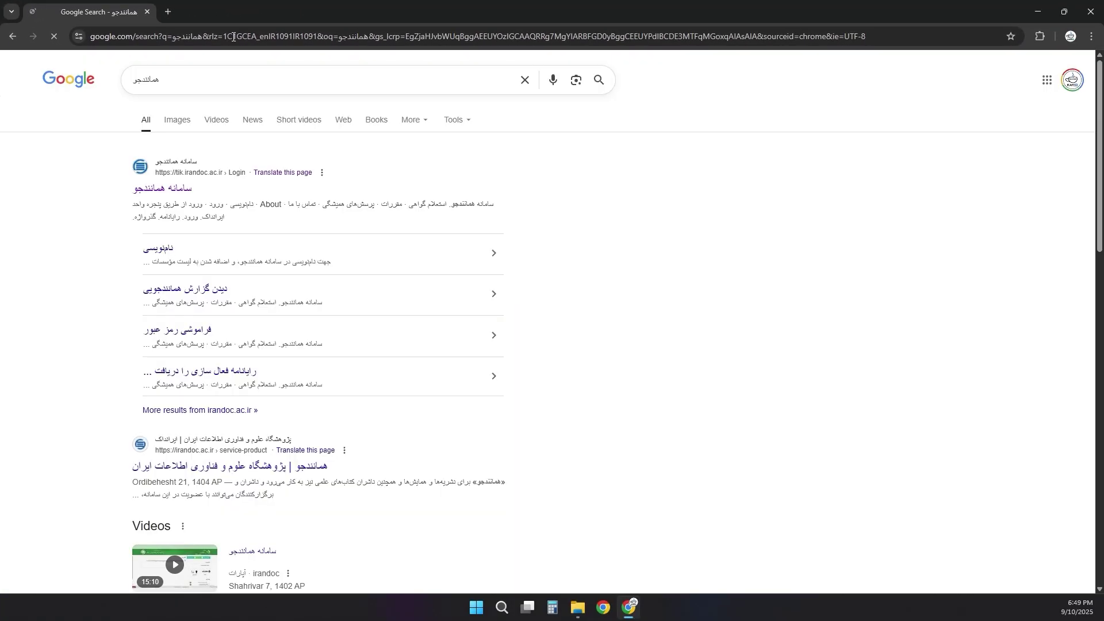
click(165, 193)
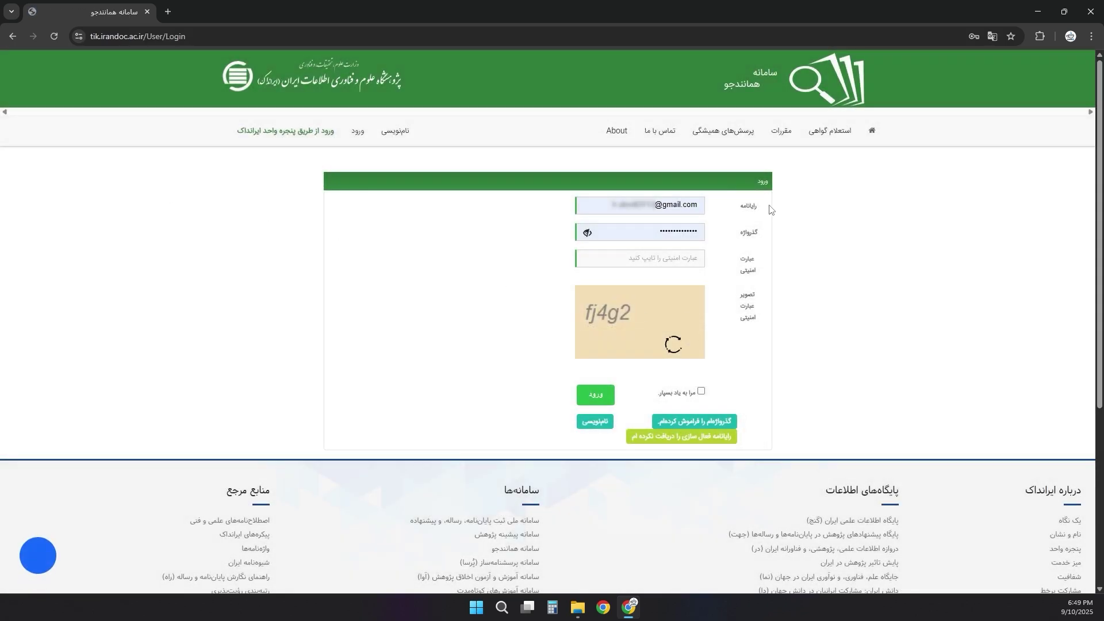
- Enter the captcha in the security field and log in to Hamanandjoo
click(680, 257)
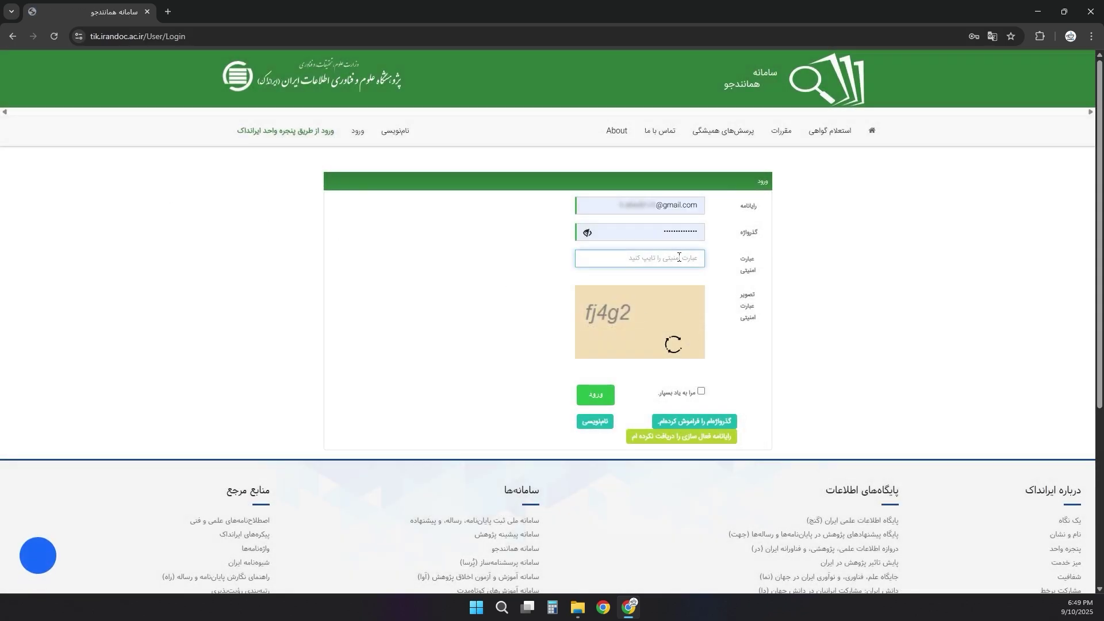
text(fj4g2)
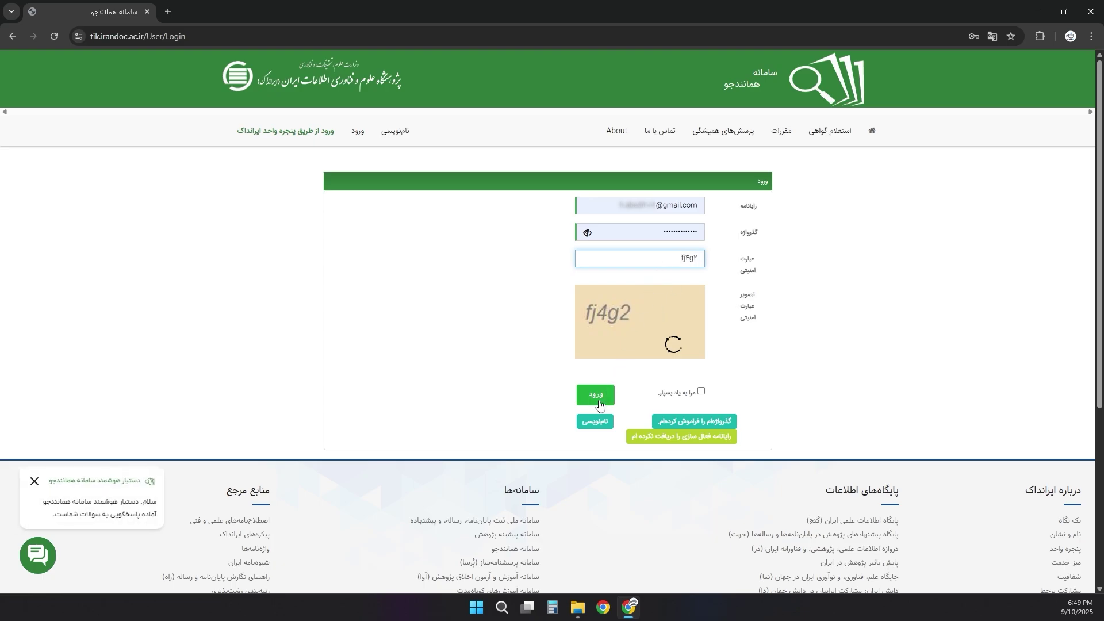
click(597, 397)
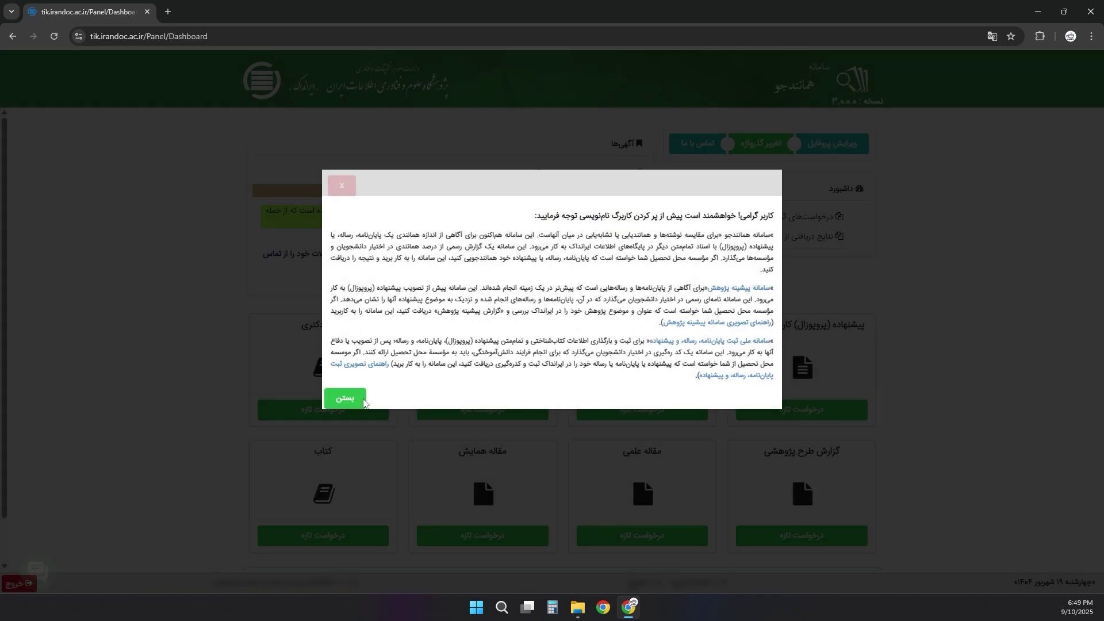
- Close the pre-registration notice and read over the proposal, master's thesis and doctoral dissertation cards
click(354, 399)
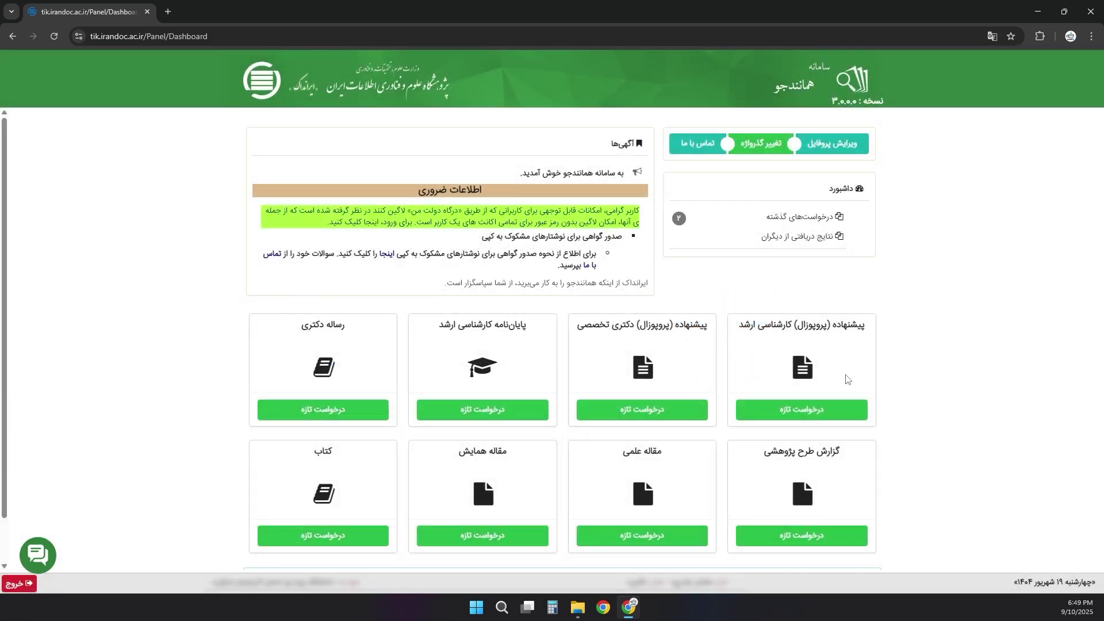
double_click(813, 326)
double_click(785, 322)
double_click(656, 325)
drag(531, 327, 455, 325)
drag(380, 324, 301, 321)
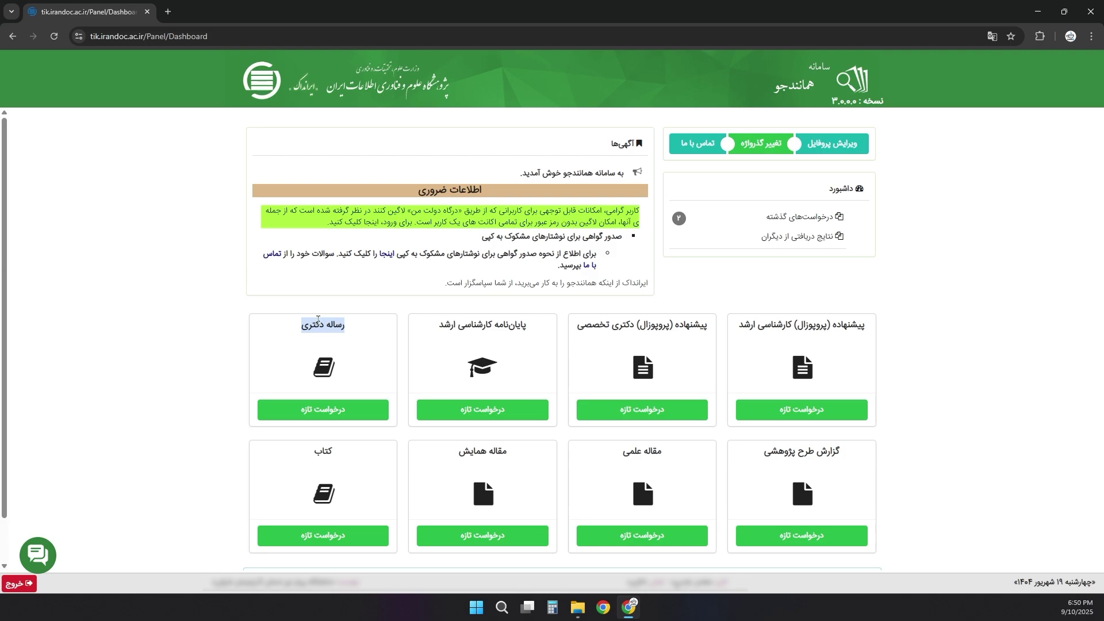
click(318, 319)
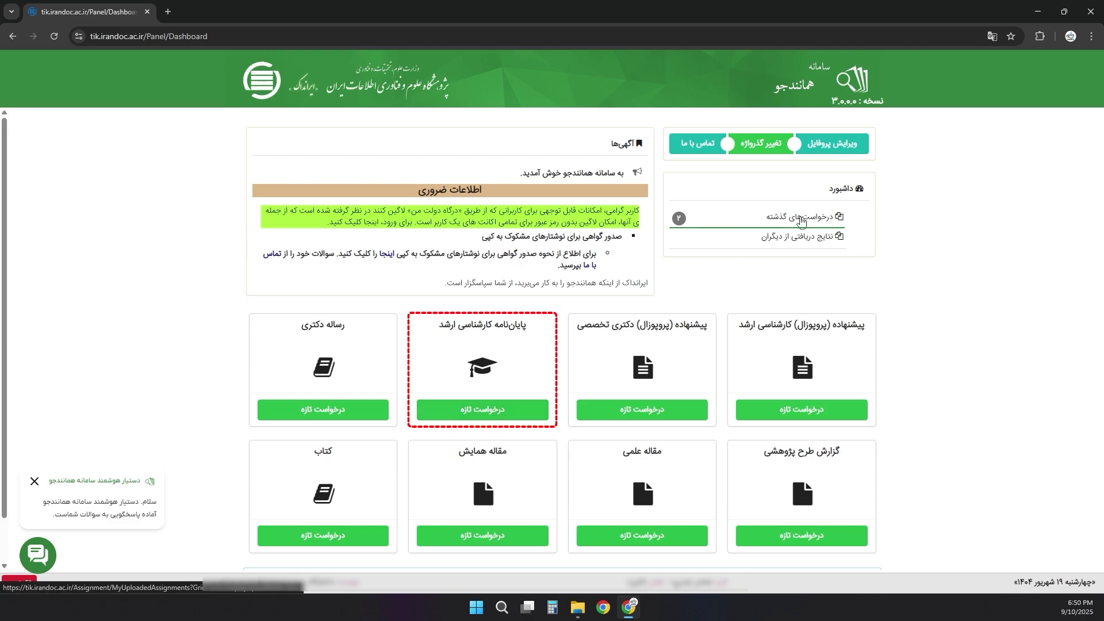
click(501, 411)
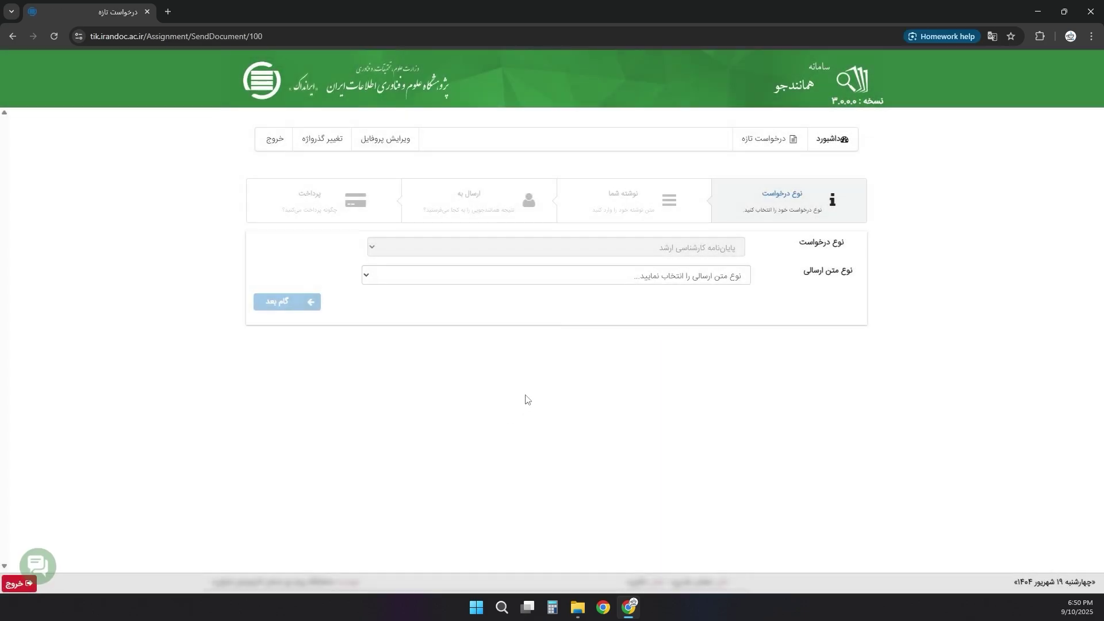
click(690, 281)
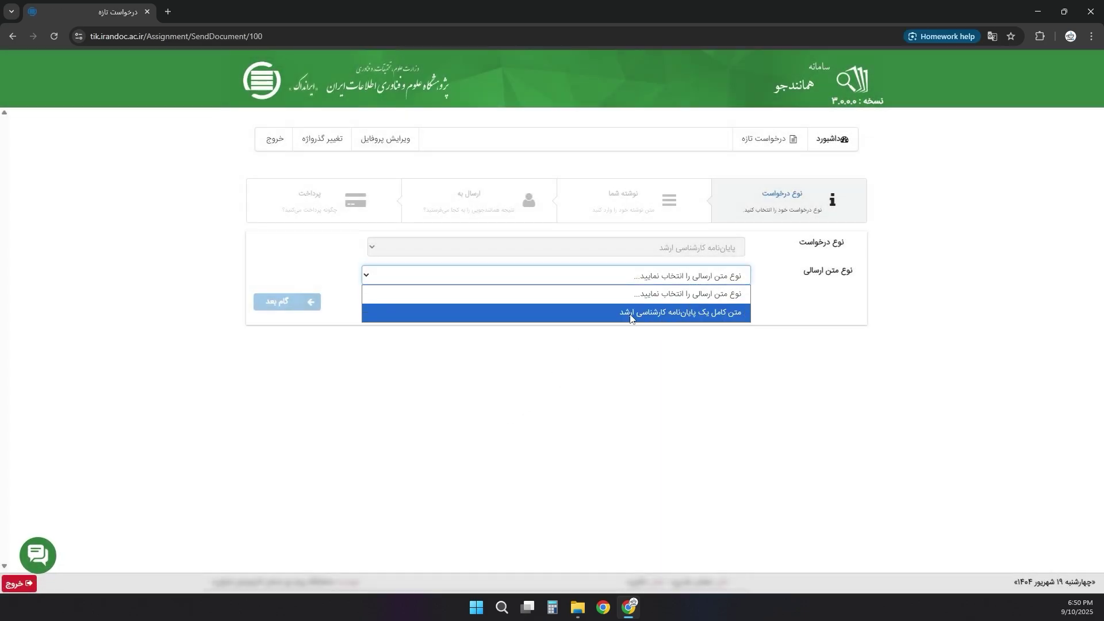
click(692, 320)
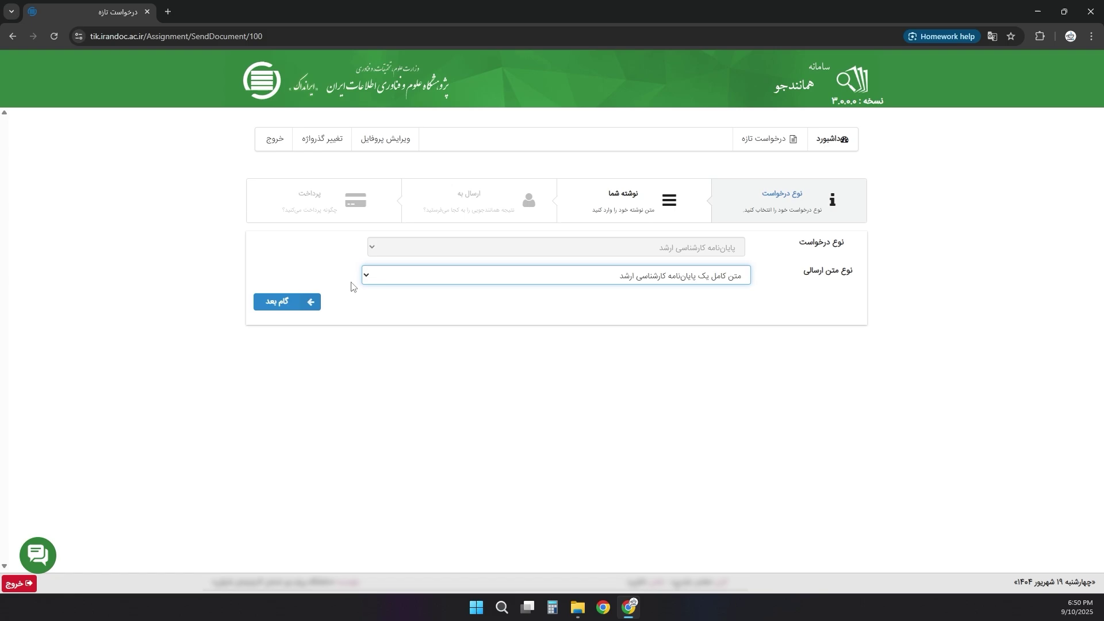
click(279, 301)
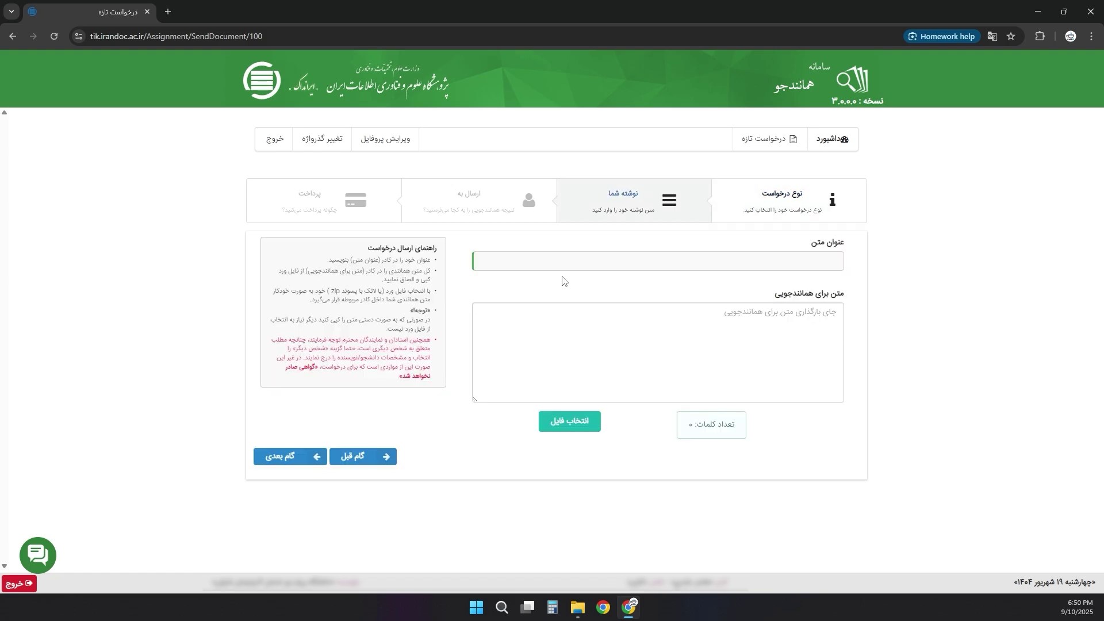
click(713, 263)
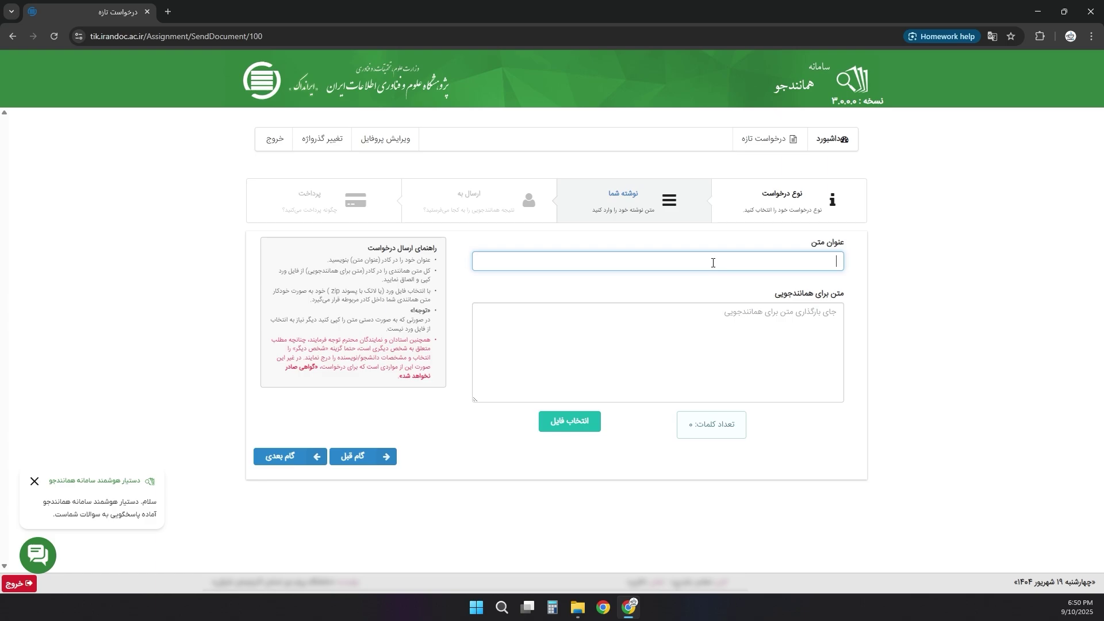
click(713, 324)
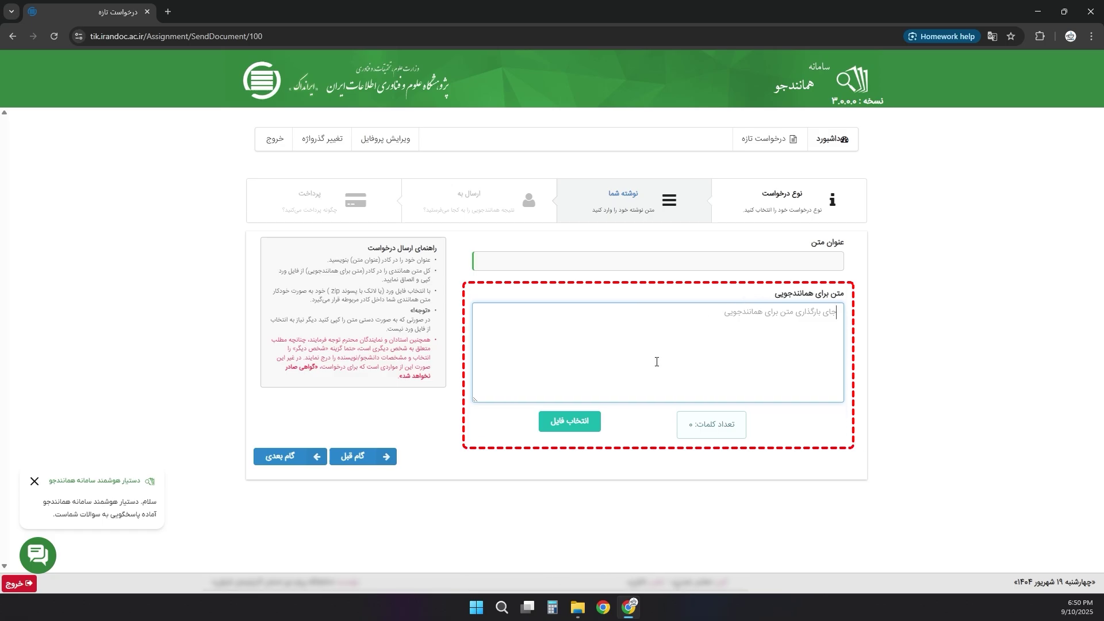
- Cancel the thesis file picker after checking its type filter, then open a blank tab
click(562, 427)
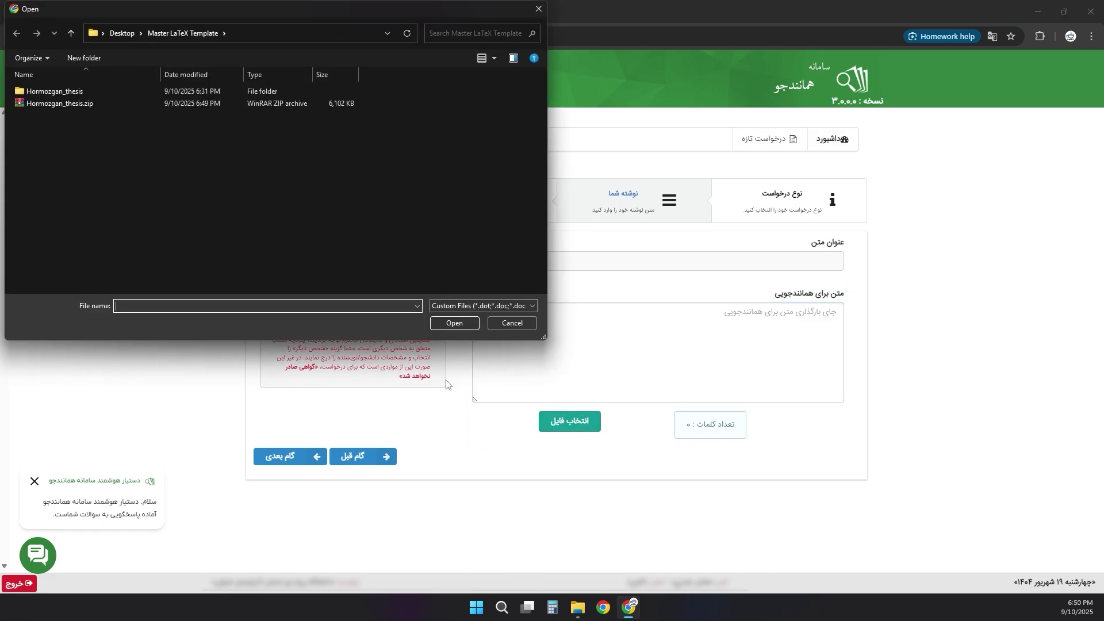
click(479, 306)
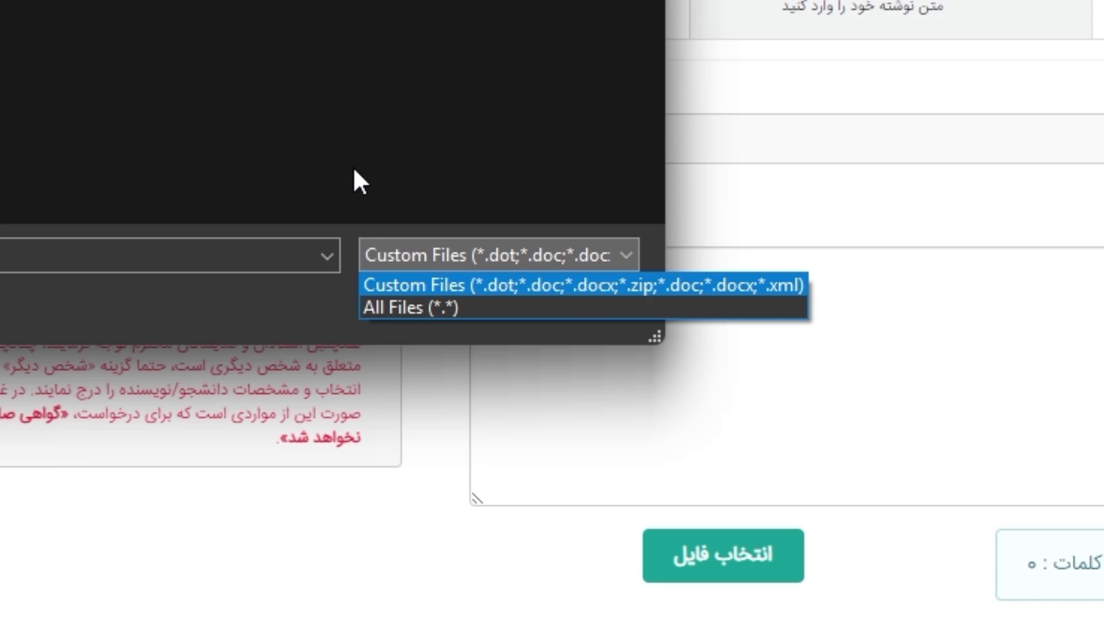
click(591, 155)
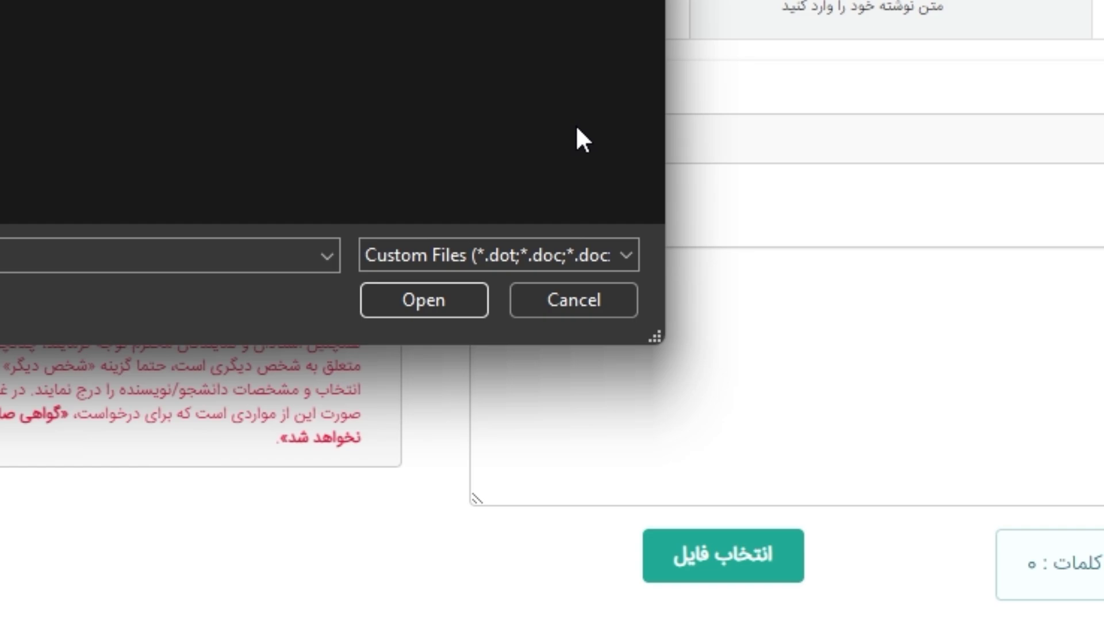
click(574, 300)
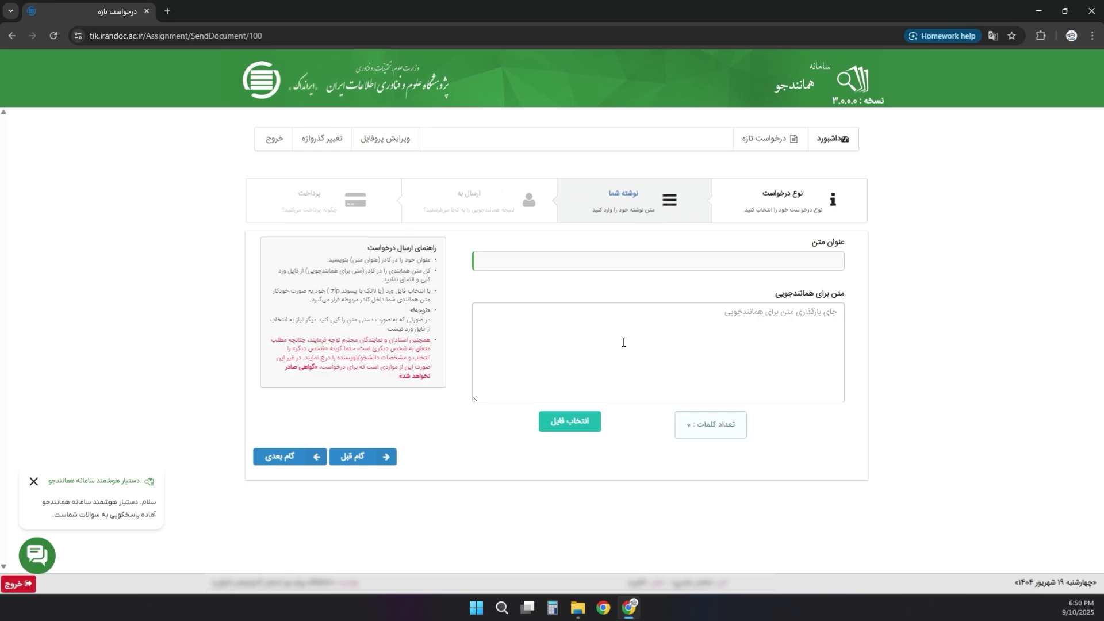
click(636, 337)
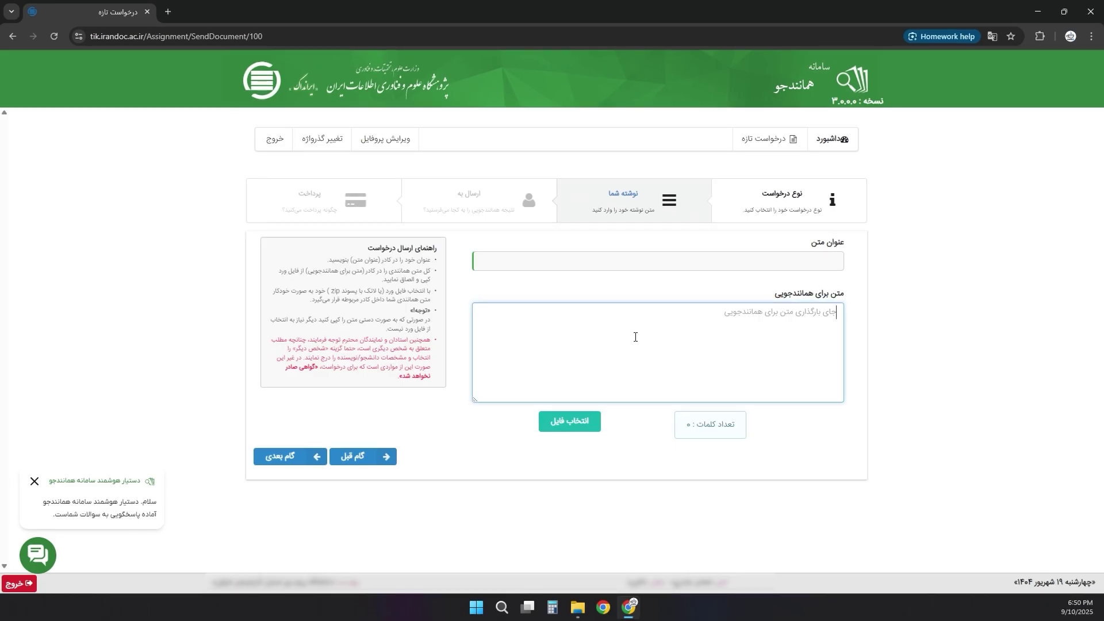
click(168, 12)
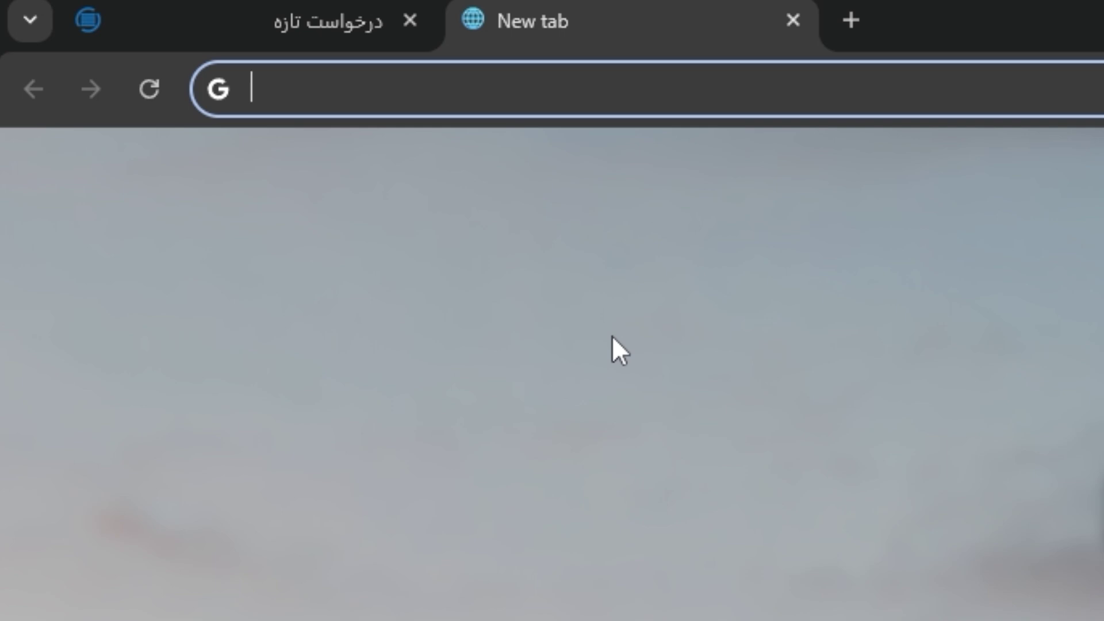
- Load the LaTeX Merge home page at ham.kafex.ir
text(ham.kafex.ir)
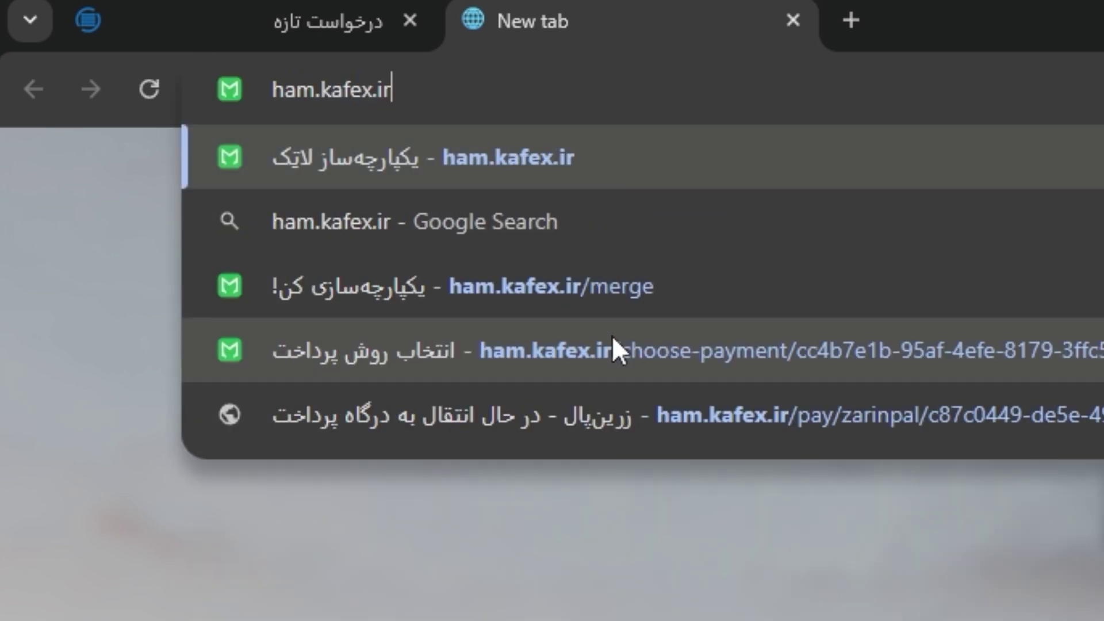
key(Return)
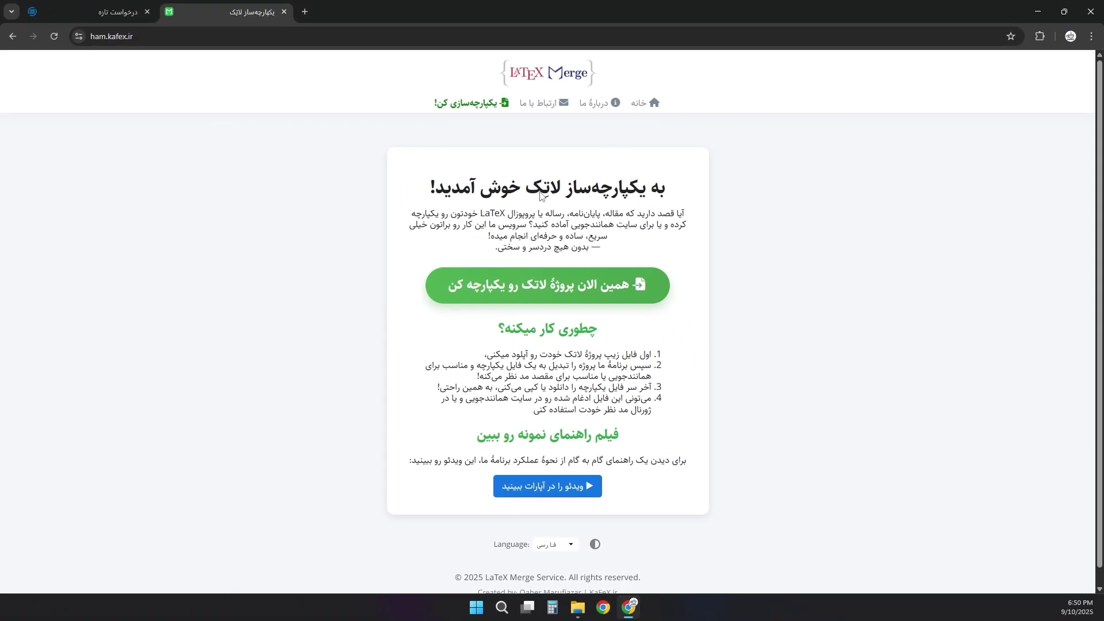
drag(651, 187, 459, 187)
click(459, 188)
- Move LaTeX Merge to its own window, snapped right of the widened Hamanandjoo form
drag(222, 12, 742, 88)
click(412, 20)
drag(412, 20, 312, 37)
drag(554, 220, 619, 219)
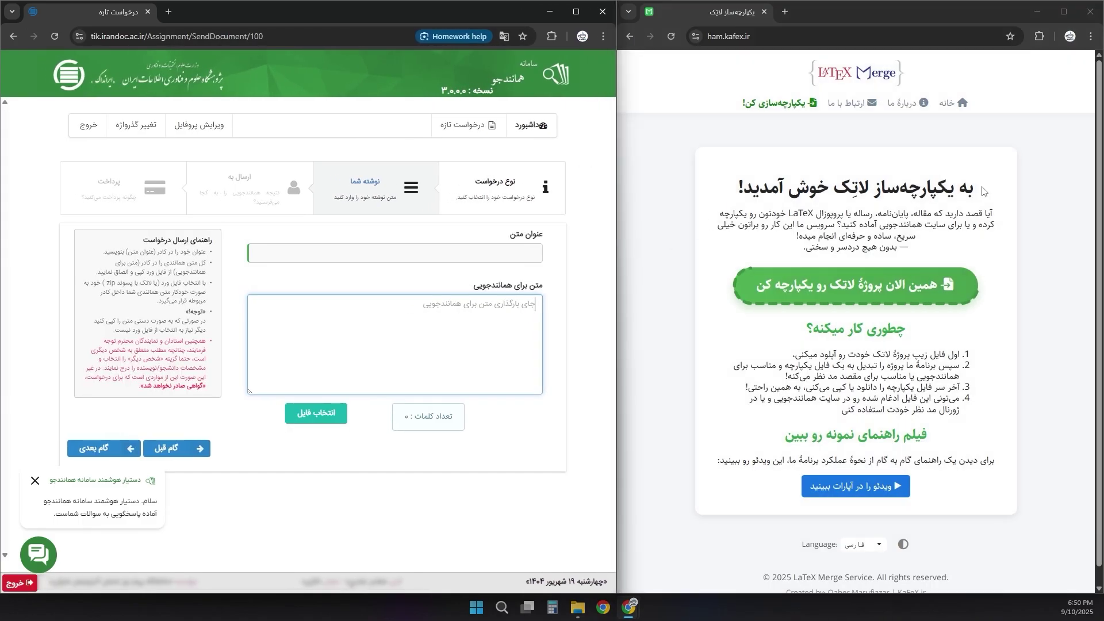
click(783, 220)
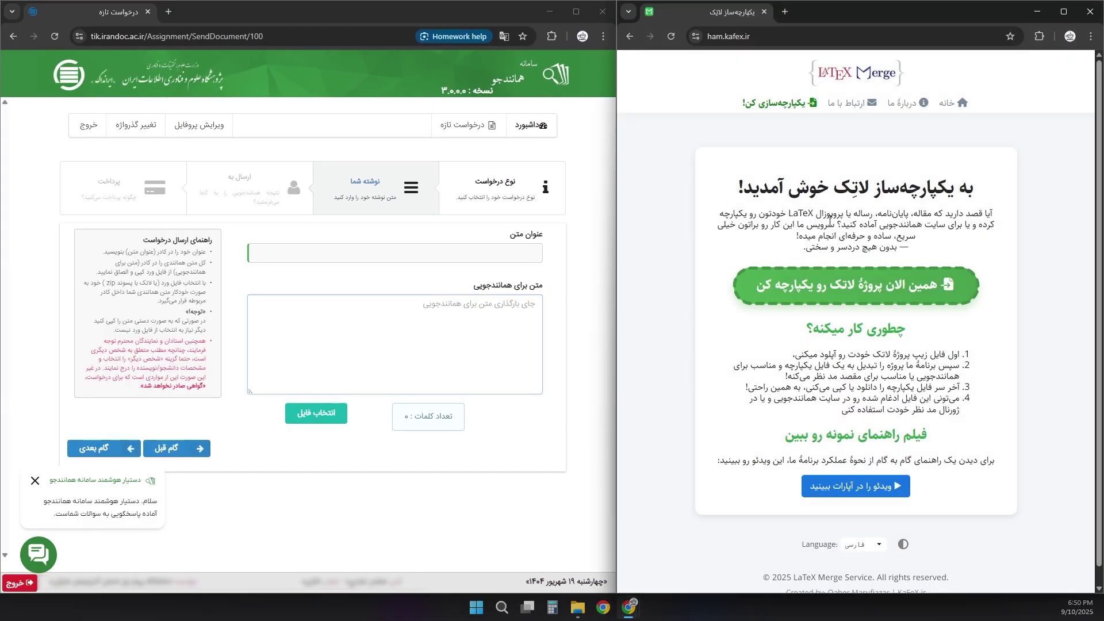
- Upload Hormozgan_thesis.zip for merging and continue with بارگذاری و پرداخت
click(831, 286)
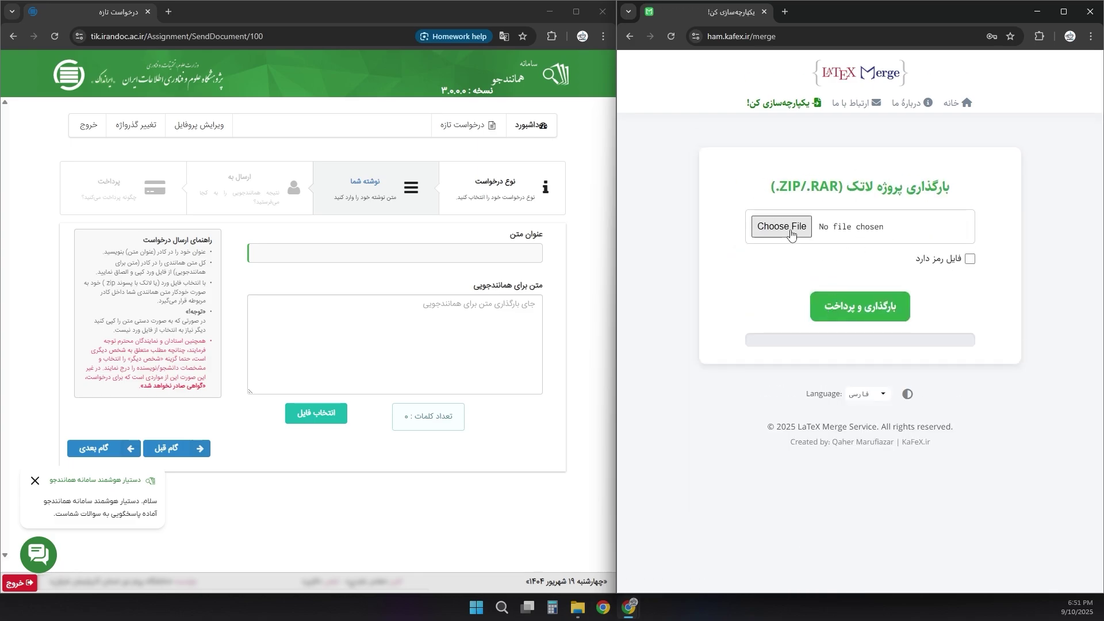
click(791, 229)
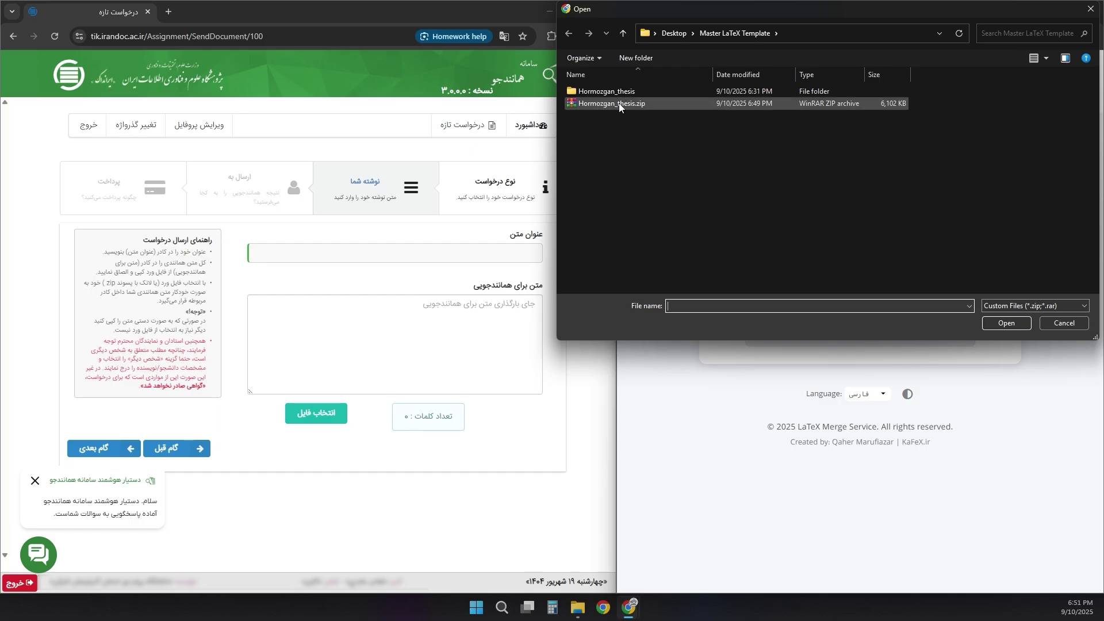
click(1048, 308)
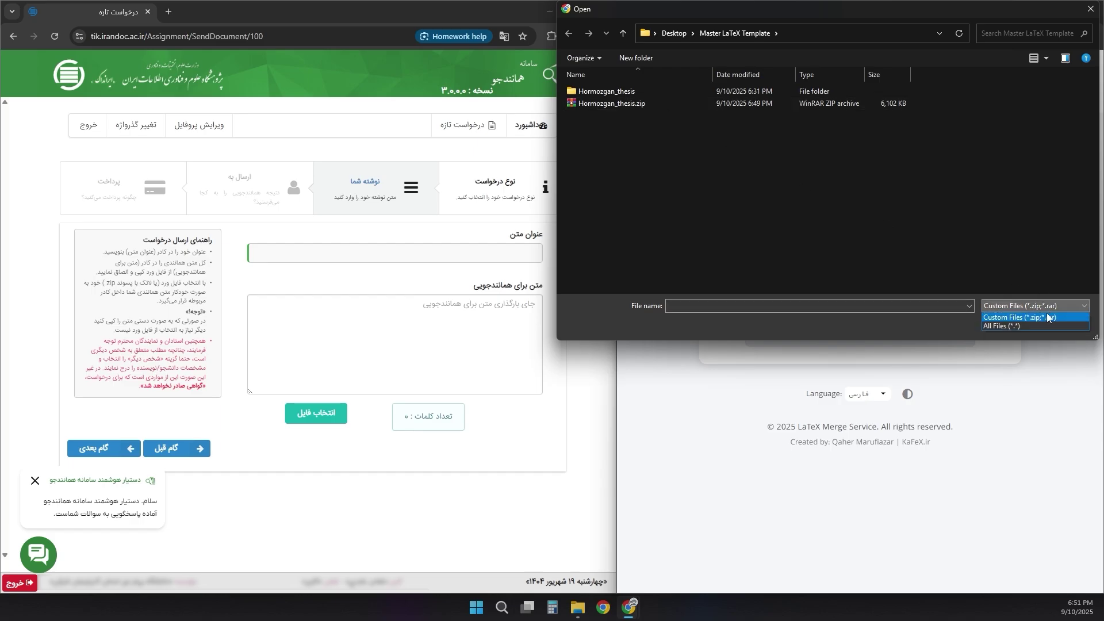
click(1055, 318)
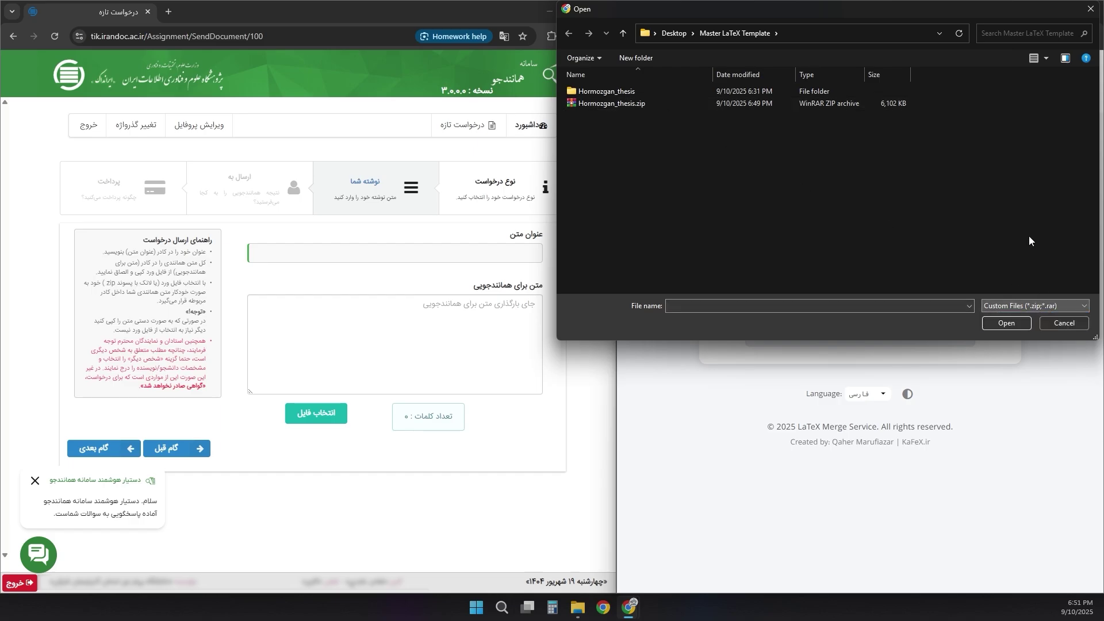
double_click(629, 104)
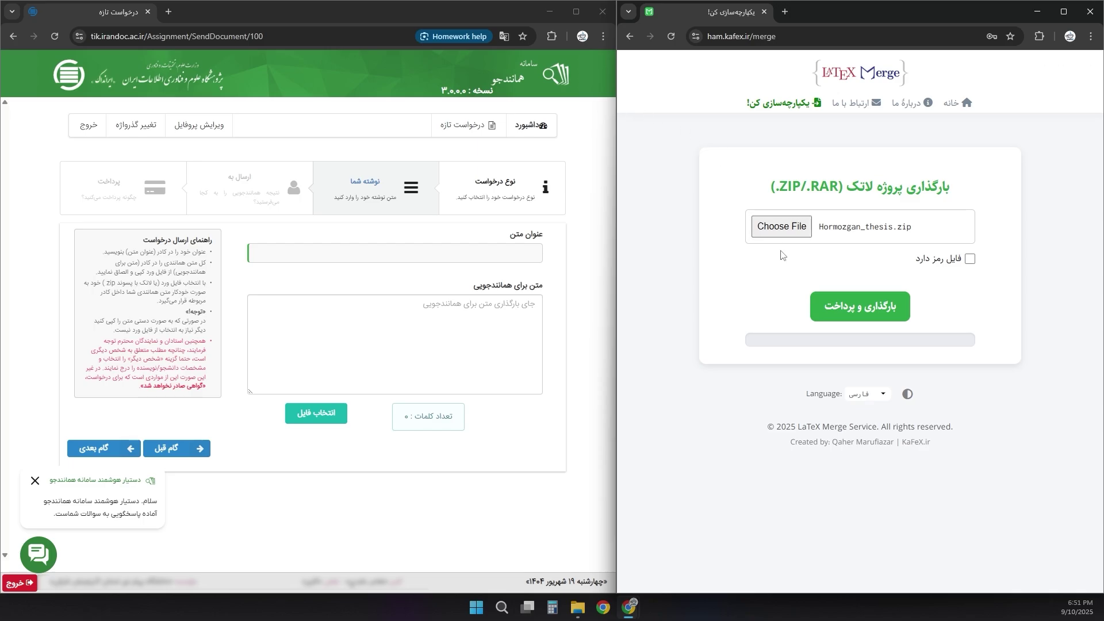
click(838, 306)
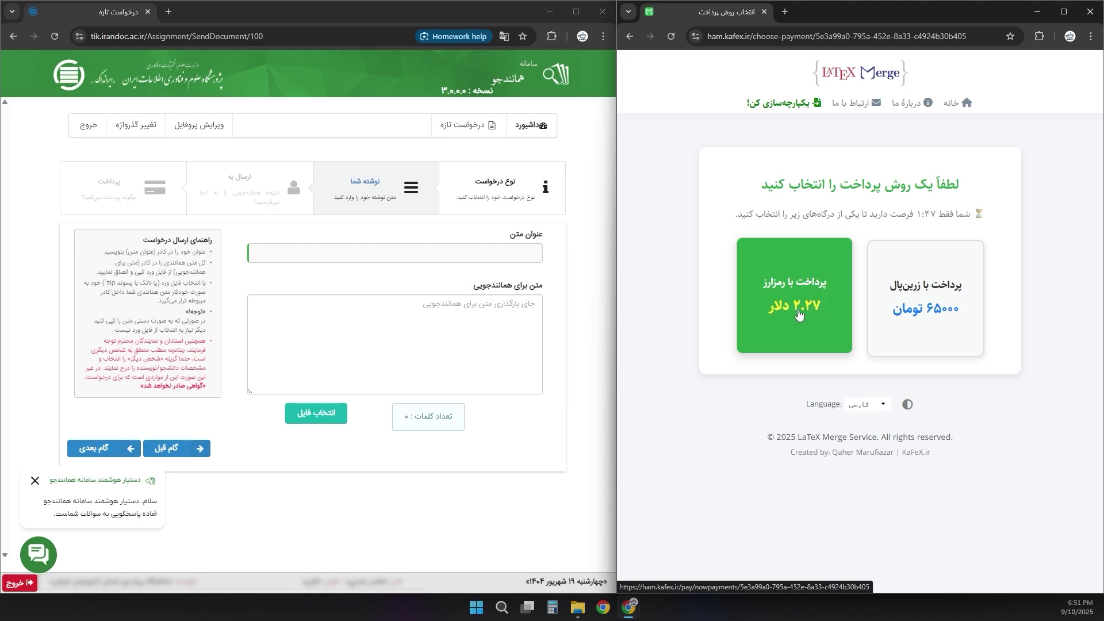
- Pay the 65000-toman fee via Zarinpal with card details, captcha and dynamic password
click(925, 299)
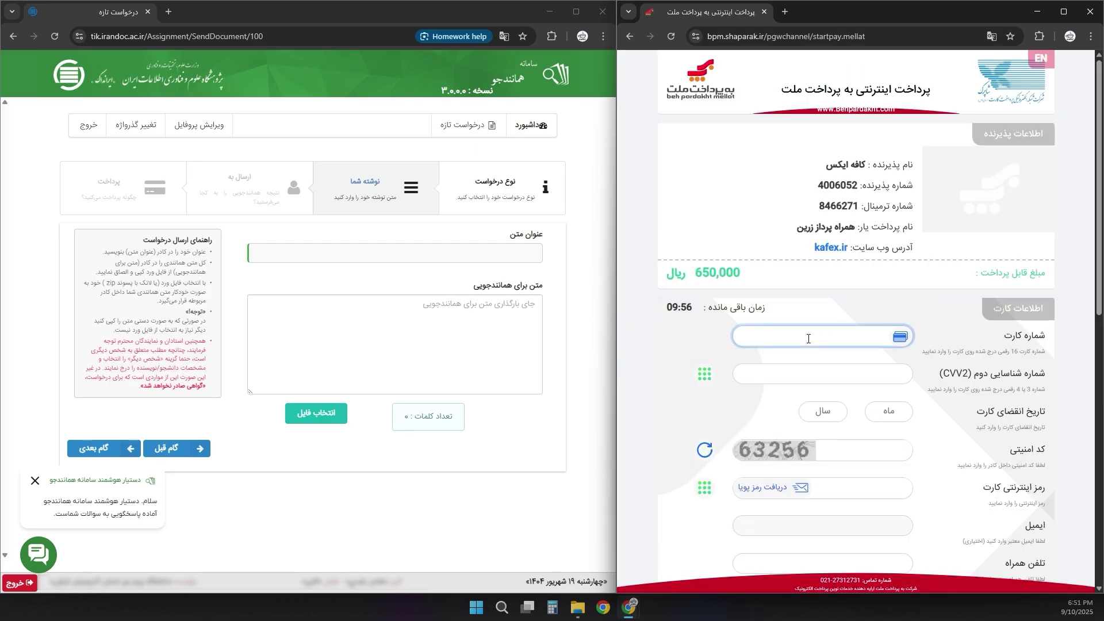
text(****************)
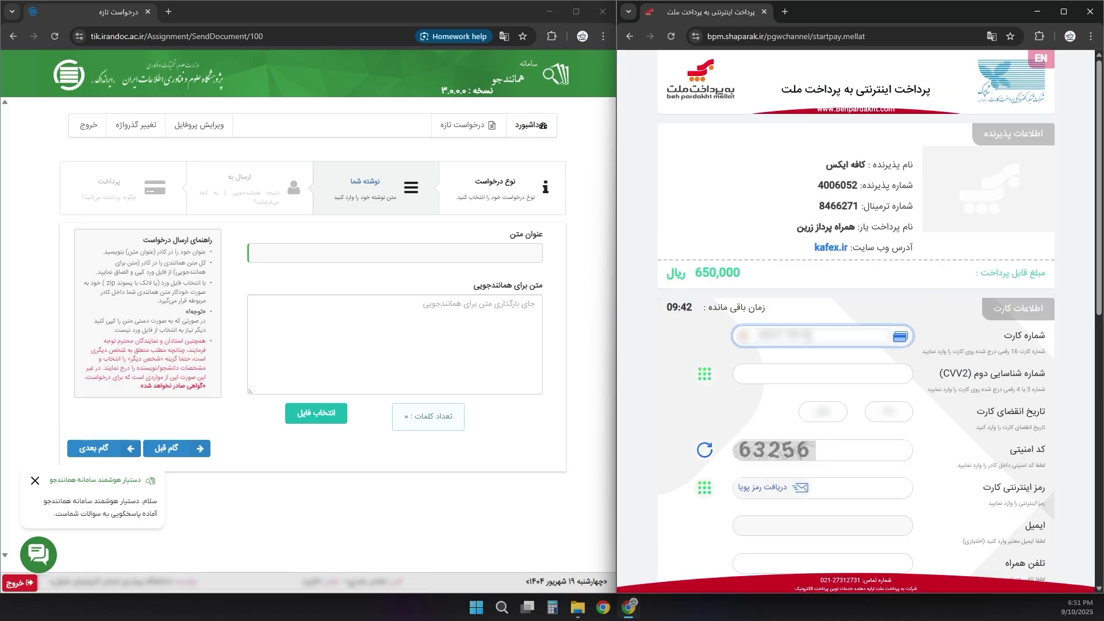
key(Tab)
text(****)
key(Tab)
text(****)
key(Tab)
text(63256)
key(Tab)
click(752, 488)
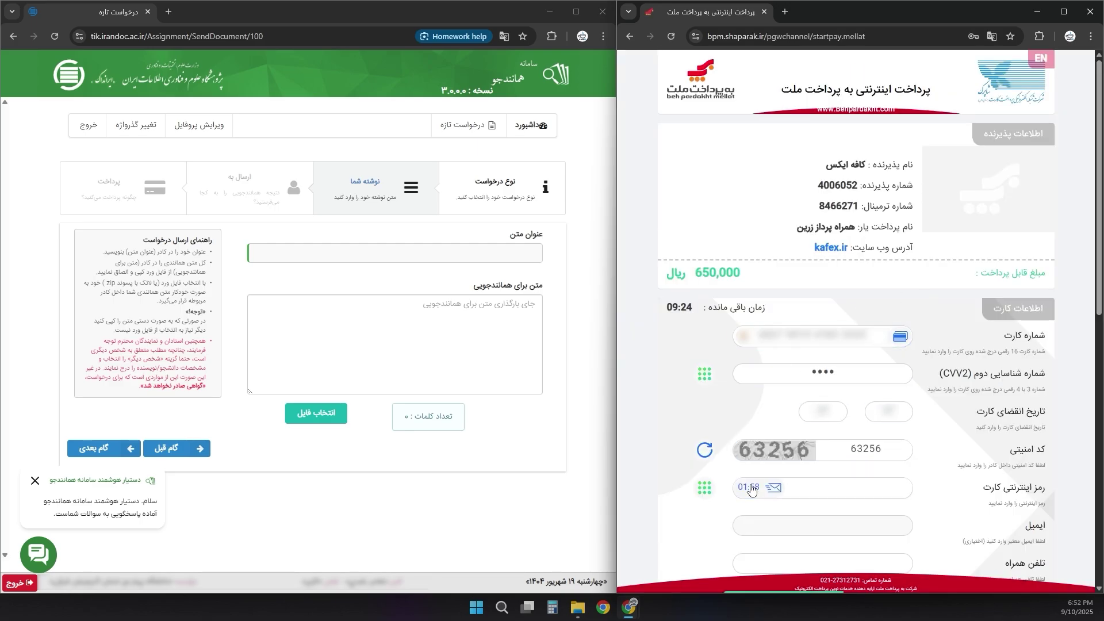
text(*******)
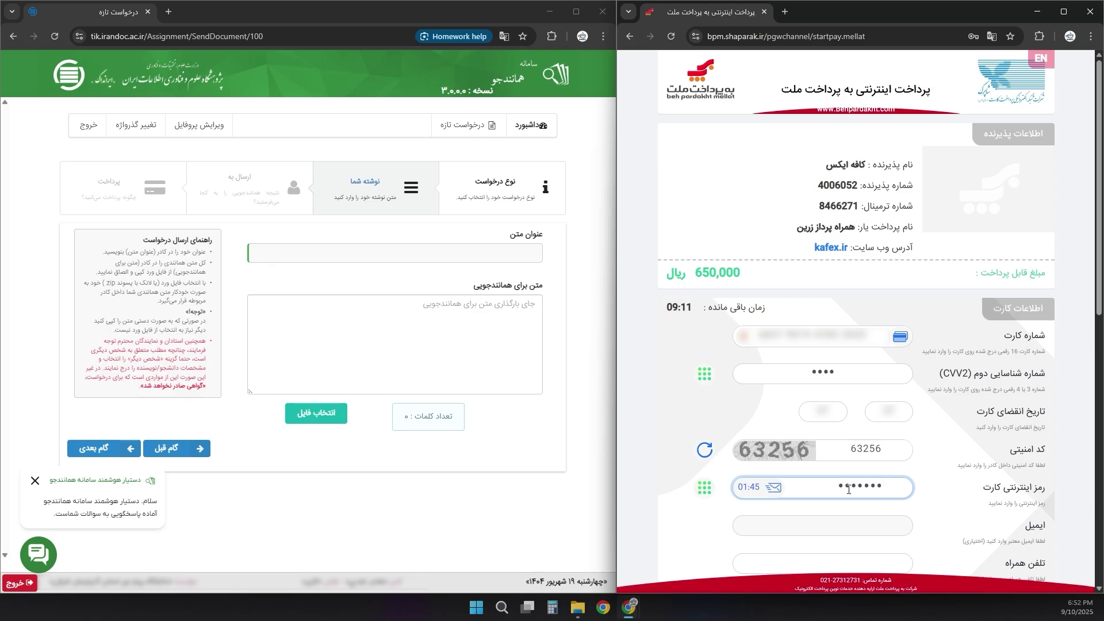
scroll(823, 345, down, 3)
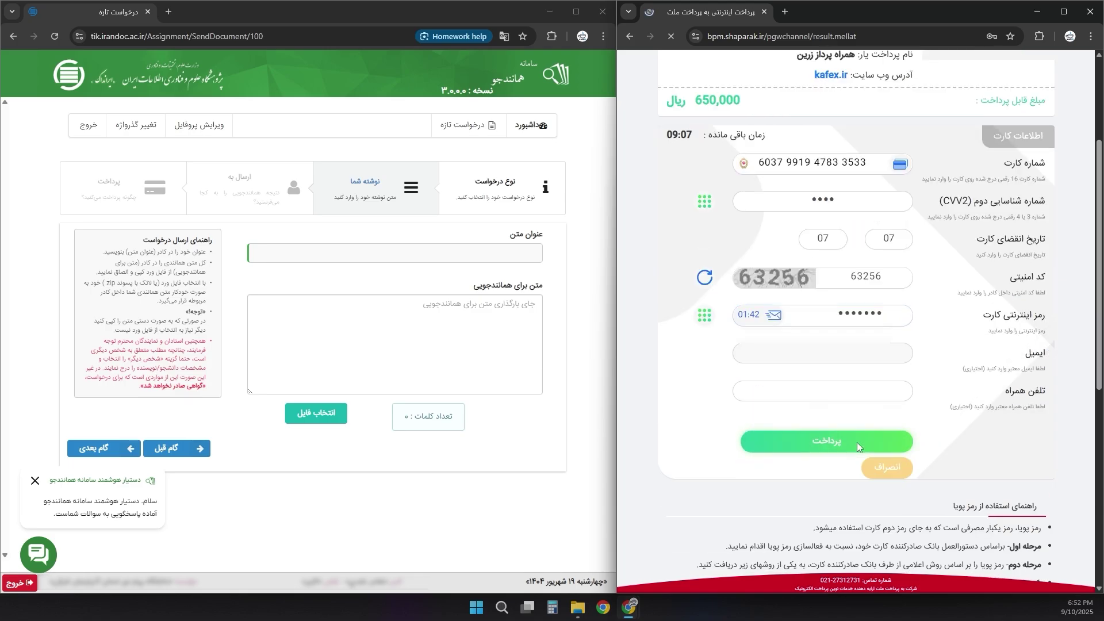
click(856, 447)
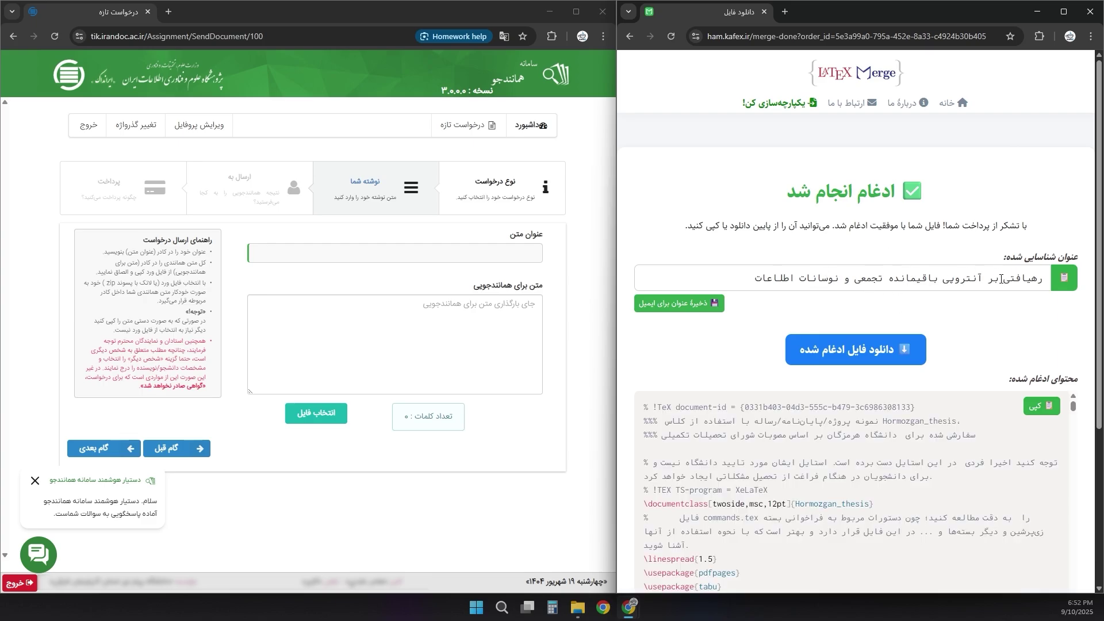
triple_click(1001, 279)
triple_click(766, 279)
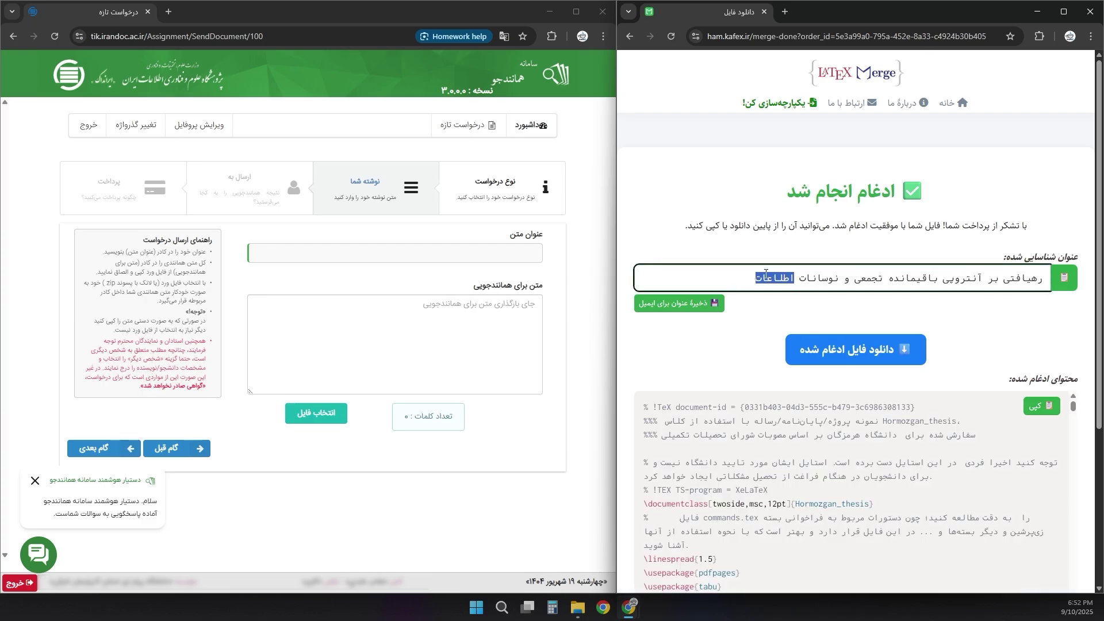
click(796, 278)
scroll(686, 363, down, 1)
scroll(684, 361, down, 3)
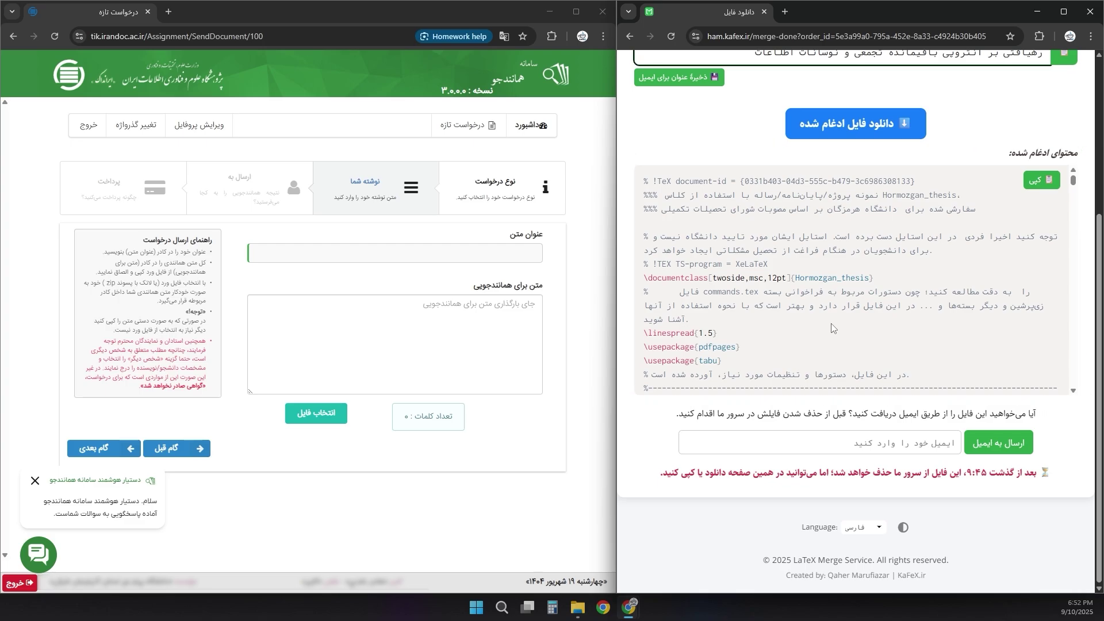
scroll(832, 328, up, 4)
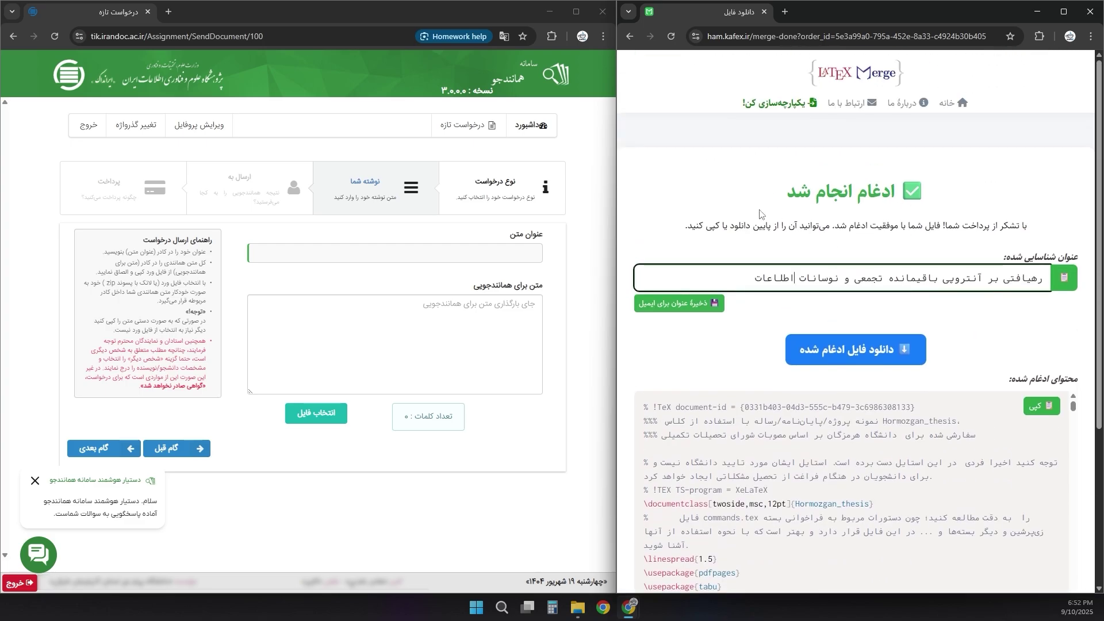
- Paste the detected thesis title into Hamanandjoo's عنوان متن field
click(1065, 278)
click(519, 252)
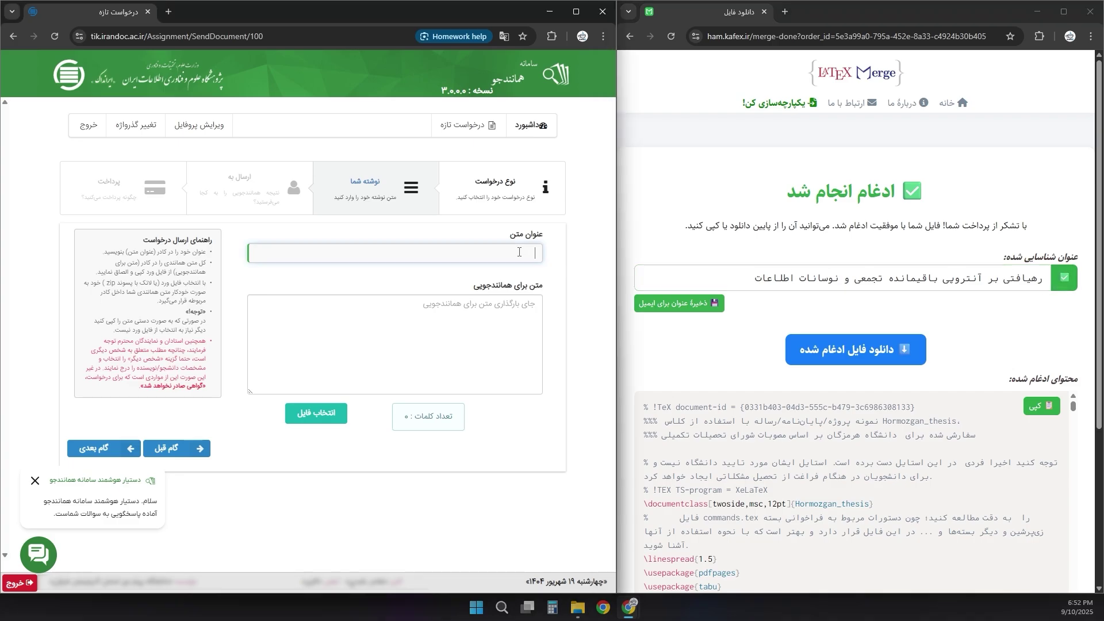
key(ctrl+v)
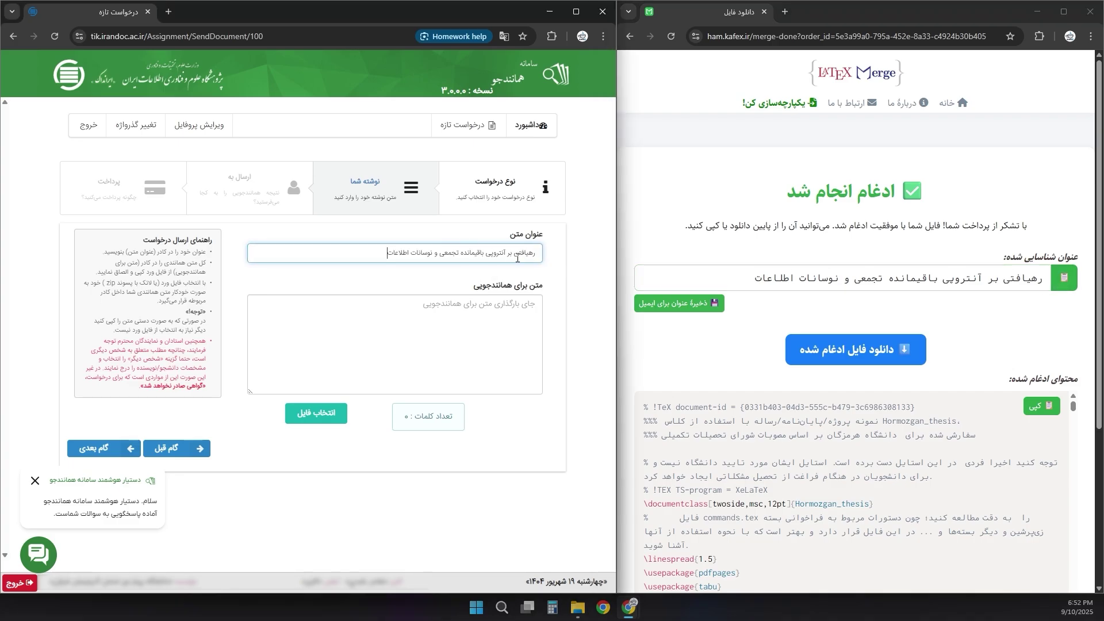
- Scroll through the LaTeX Merge result page to review the merged output
click(936, 270)
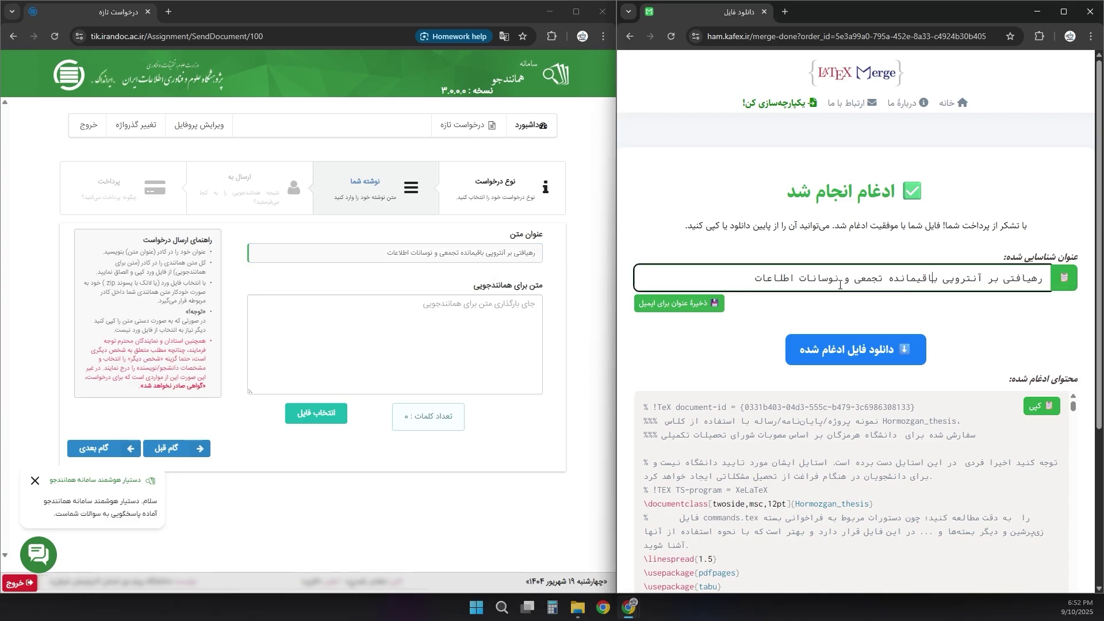
scroll(800, 295, down, 2)
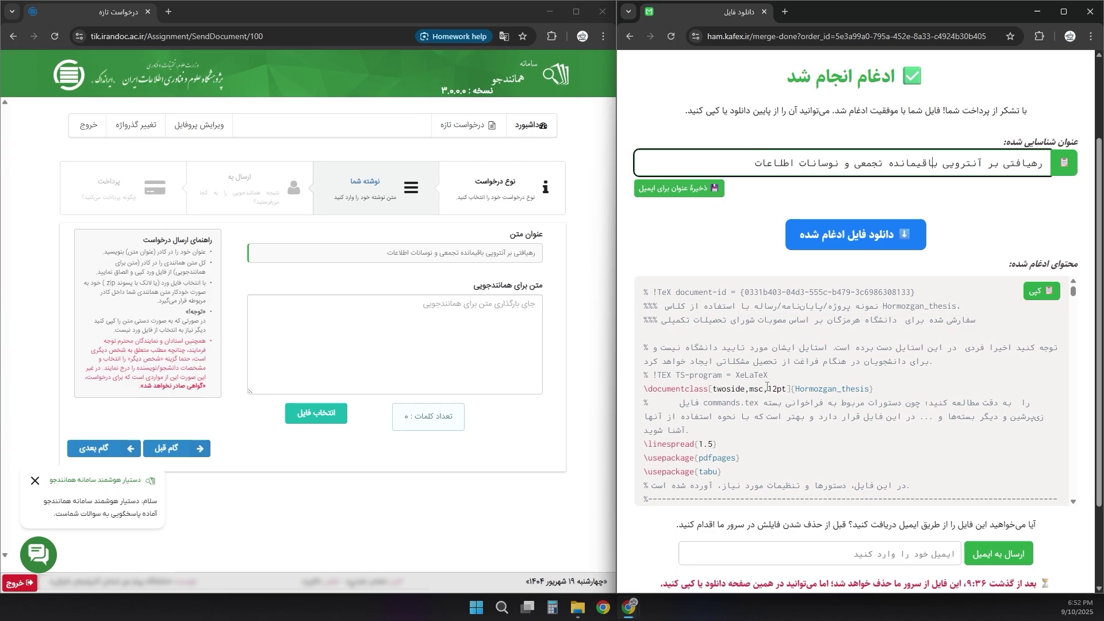
scroll(796, 363, down, 10)
mouse_move(1074, 294)
mouse_down()
mouse_move(1073, 382)
mouse_move(1078, 284)
mouse_up()
scroll(1073, 291, down, 1)
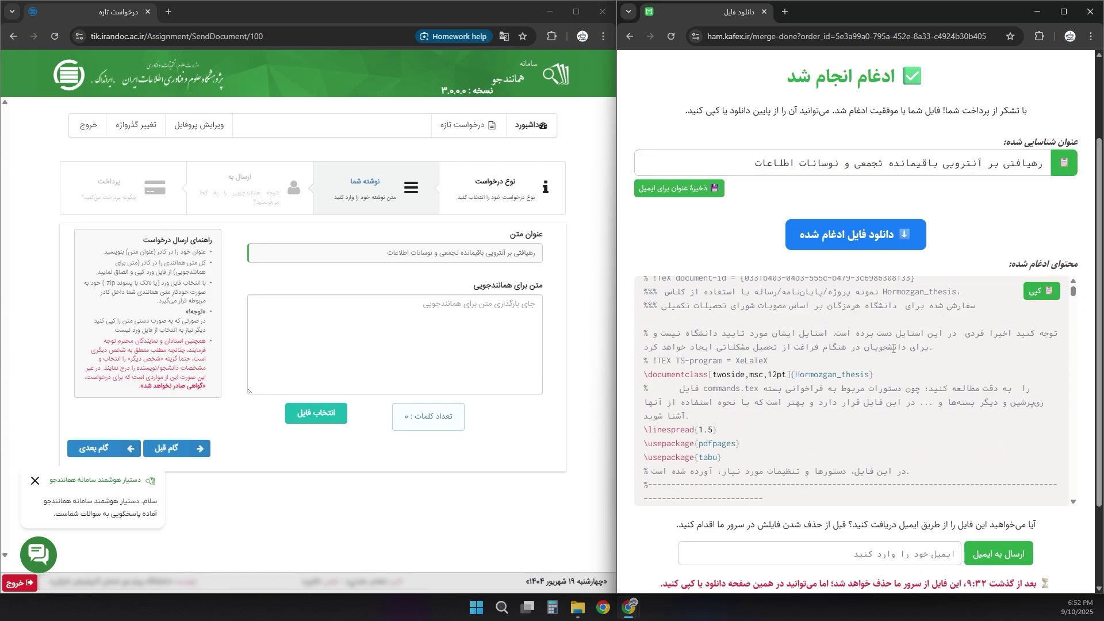
scroll(845, 227, up, 2)
- Download the merged file and send it to the autofilled Gmail address
click(845, 339)
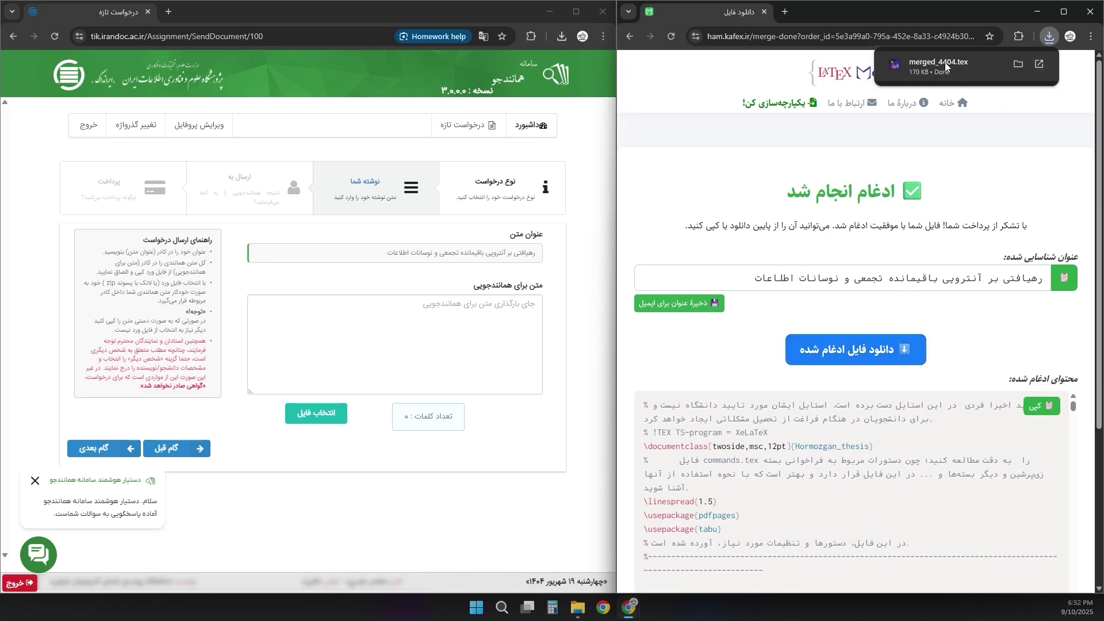
scroll(760, 352, down, 4)
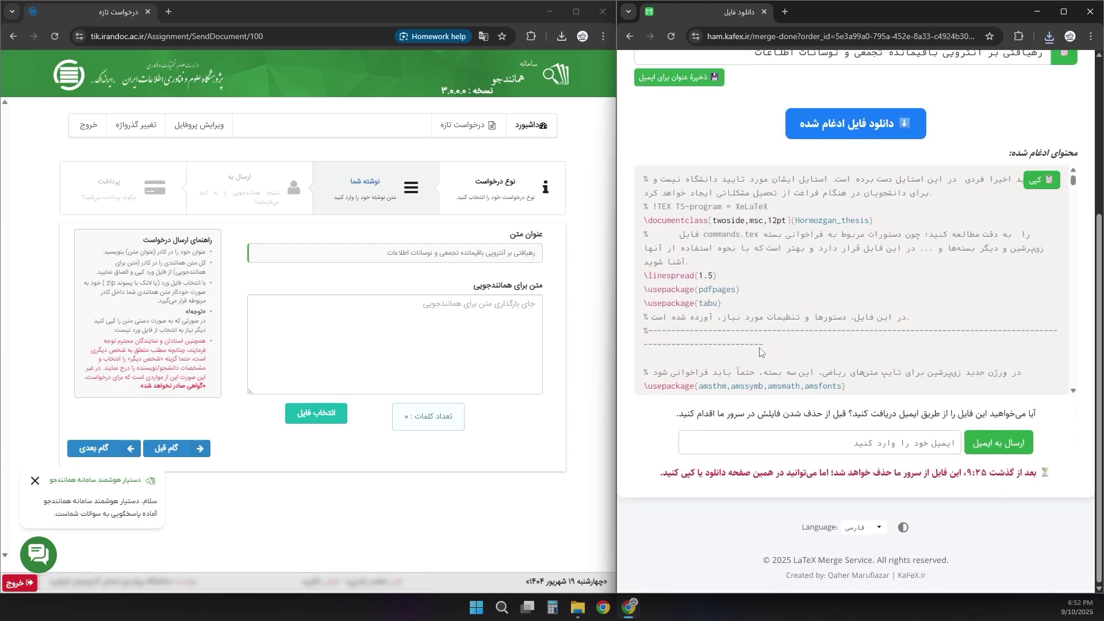
click(811, 441)
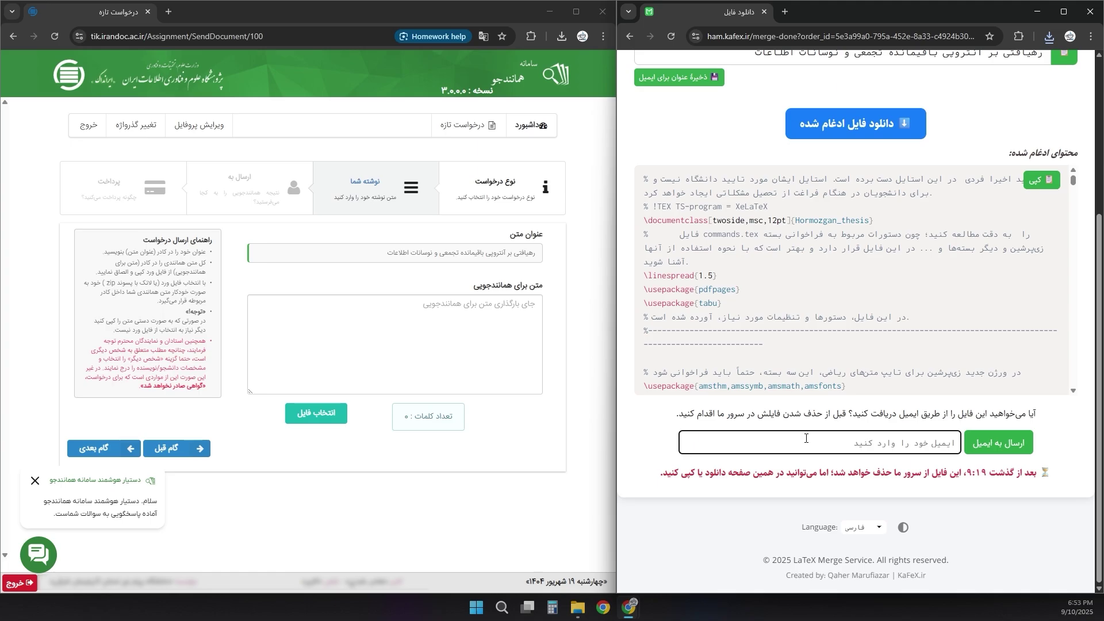
text(gomni)
key(Down)
key(Return)
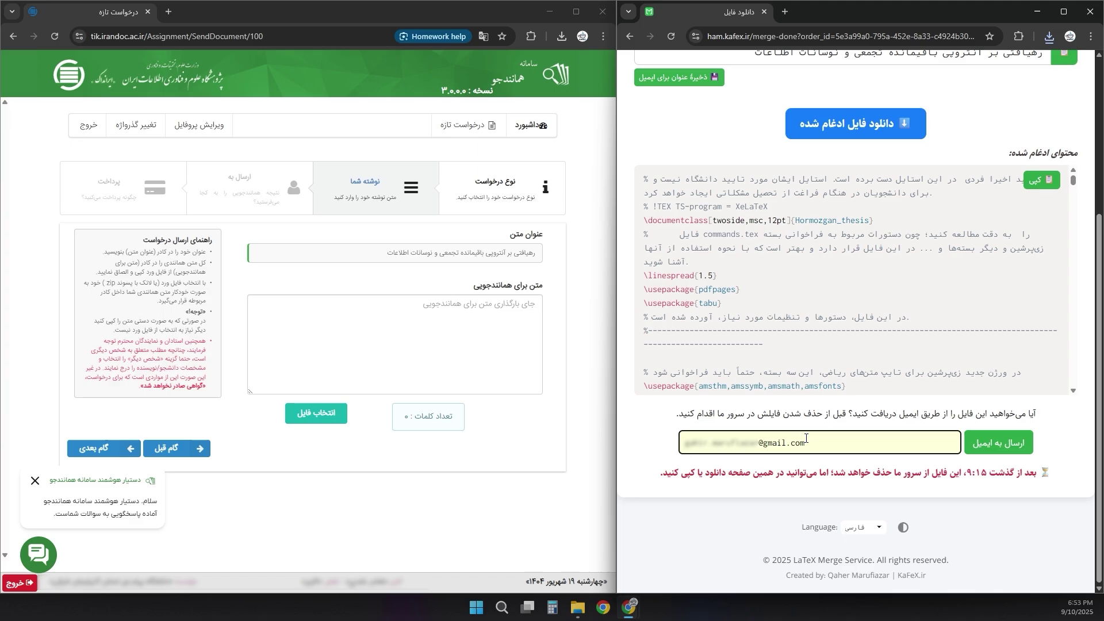
click(997, 440)
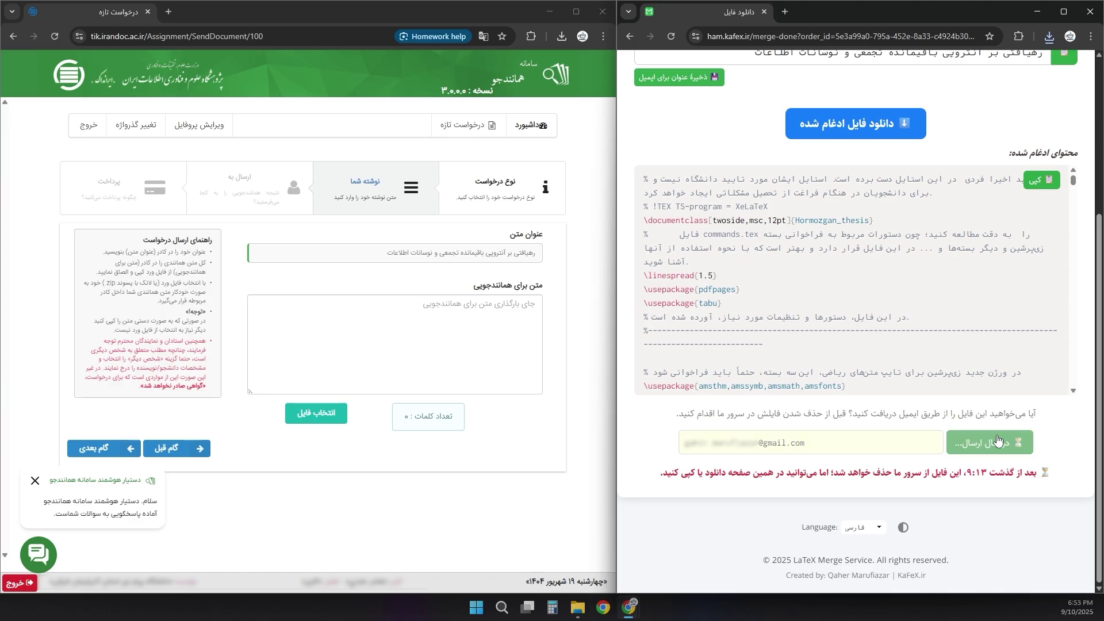
- Clear the e-mail field after the sent confirmation and scroll back up
drag(929, 472, 782, 475)
click(840, 448)
key(ctrl+a)
key(BackSpace)
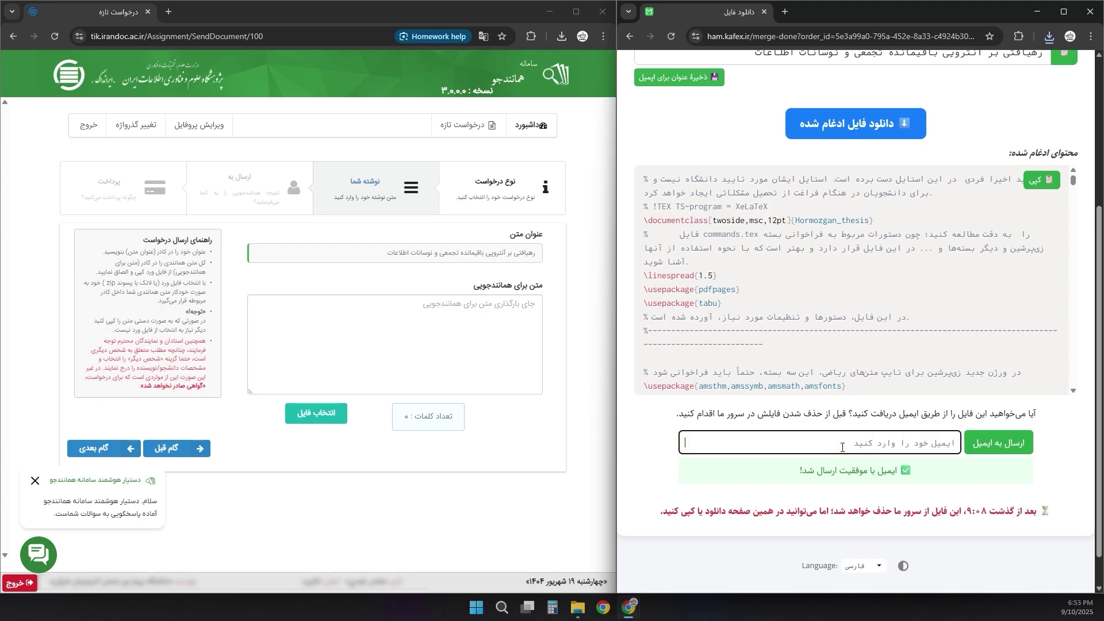
scroll(936, 406, up, 2)
- Copy the full merged LaTeX content and paste it into the thesis text box
click(1038, 294)
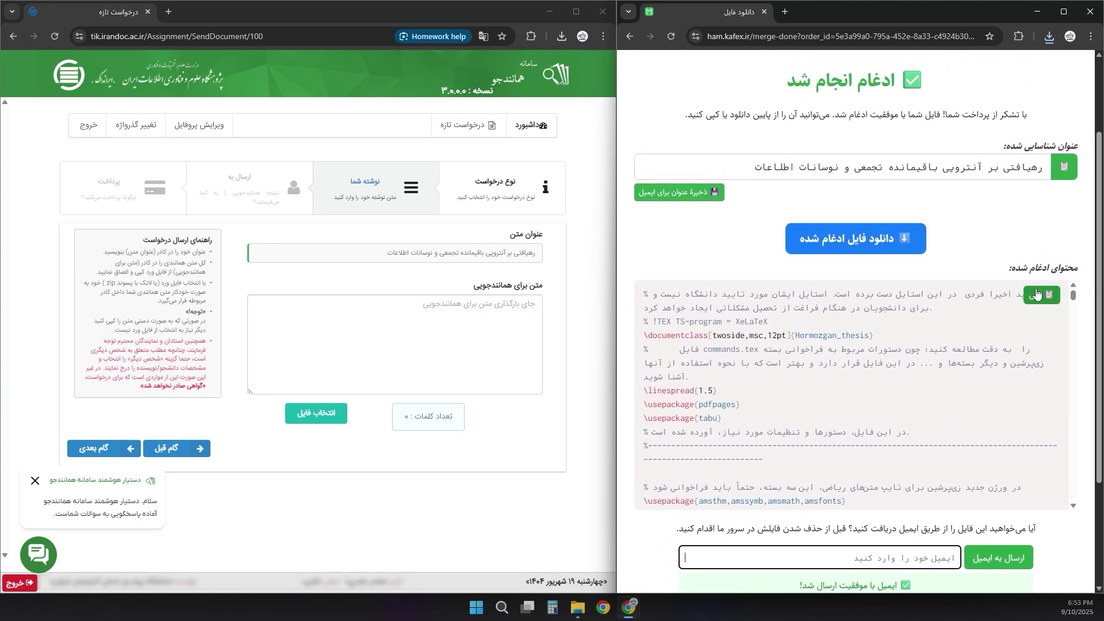
click(458, 318)
key(ctrl+v)
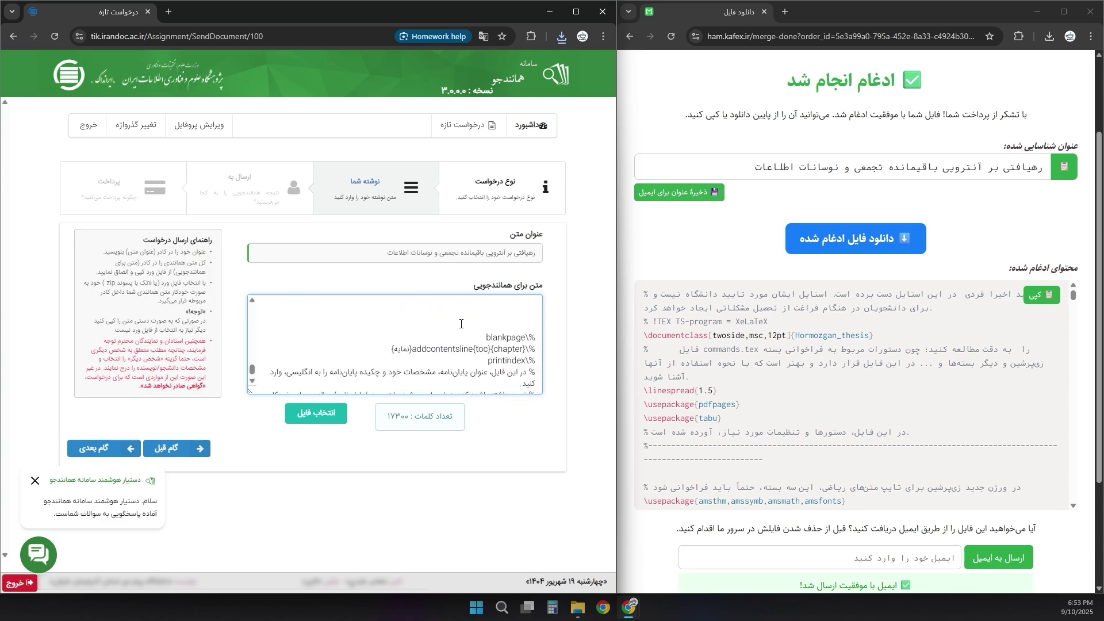
- Check the title on LaTeX Merge and confirm the text box counts 17,300 words
click(774, 223)
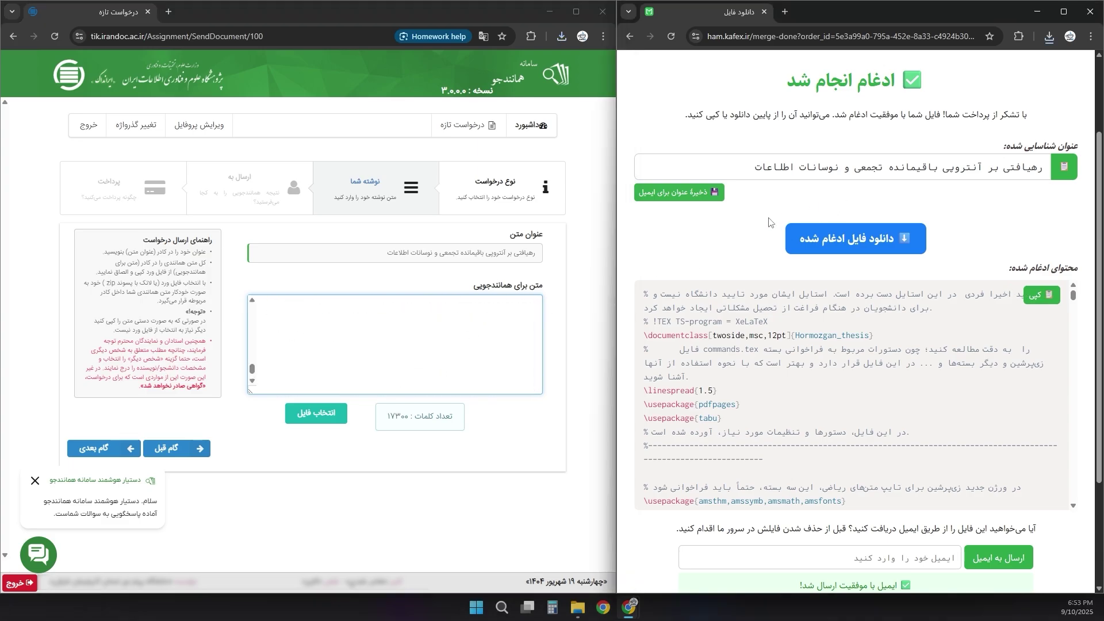
scroll(834, 259, up, 2)
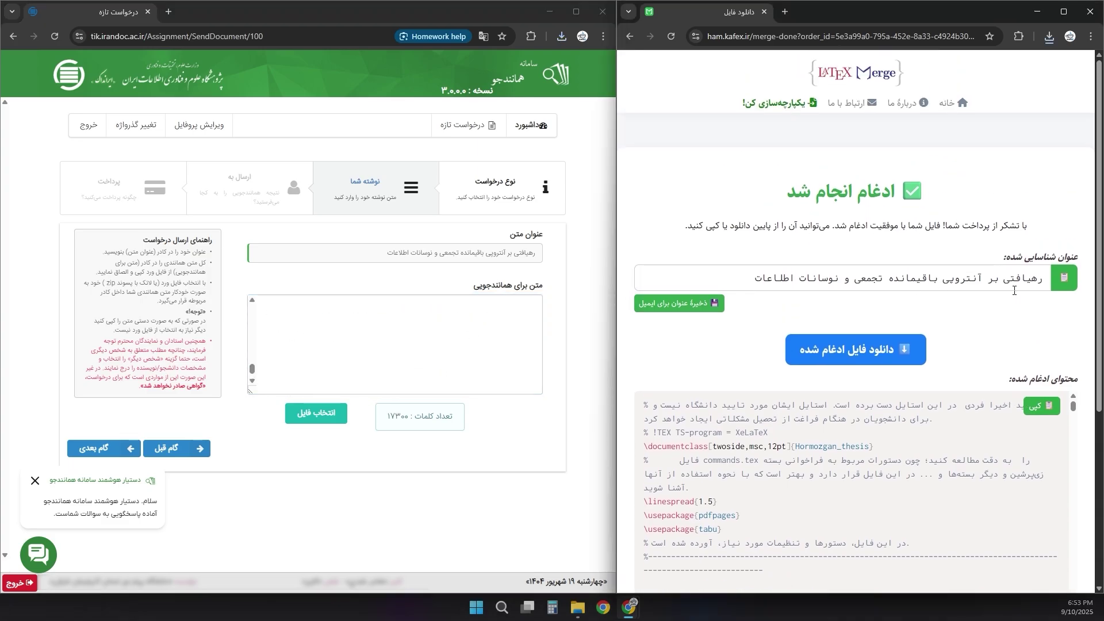
drag(1039, 279, 692, 357)
scroll(692, 357, down, 3)
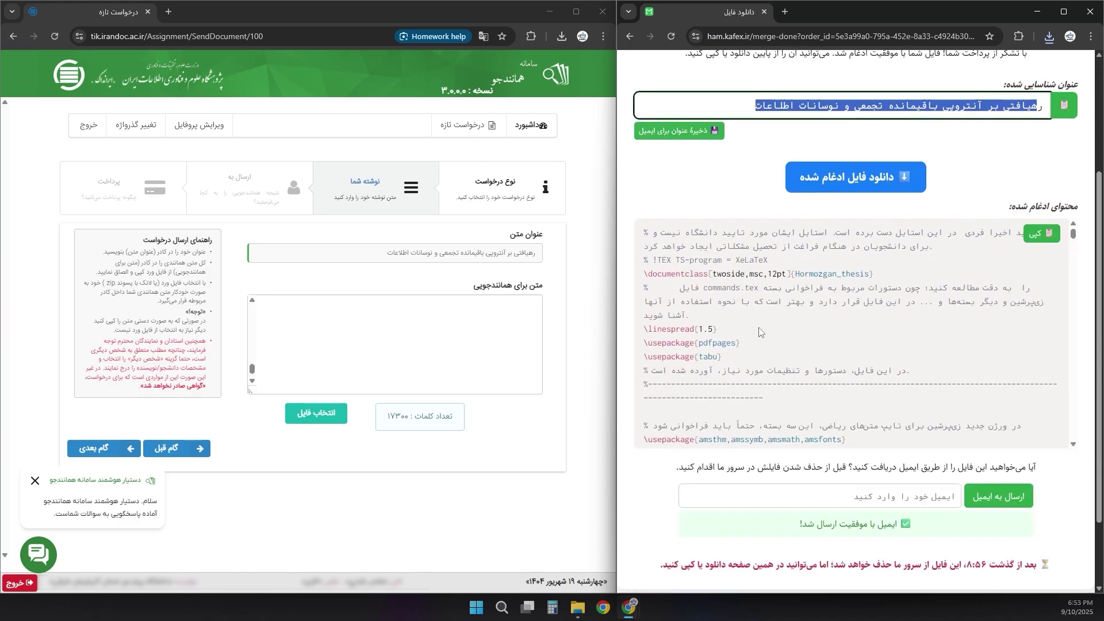
click(650, 490)
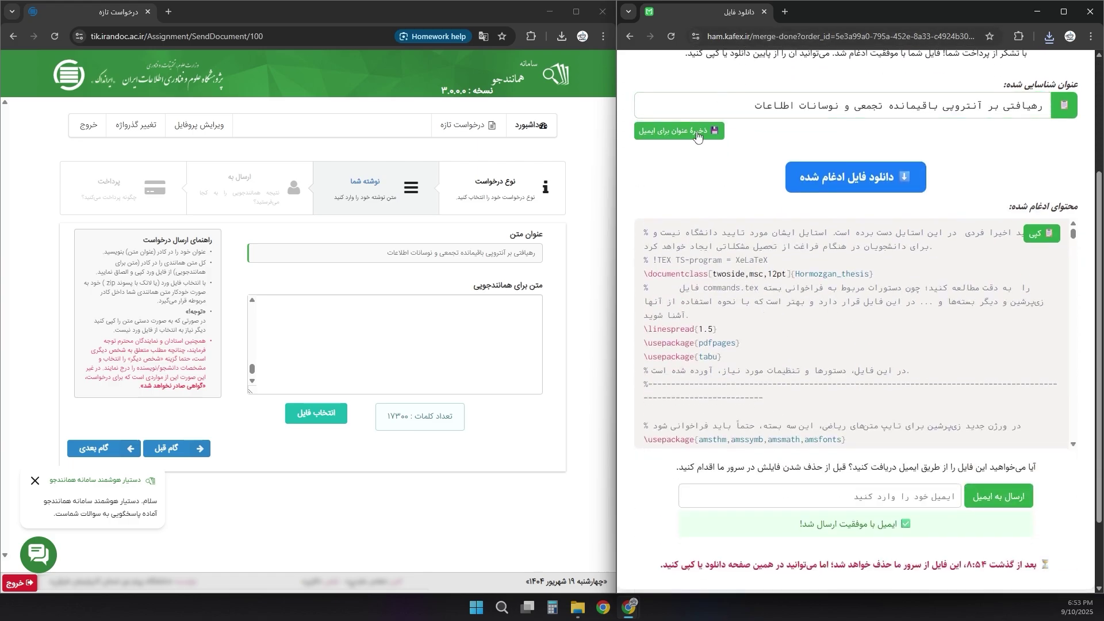
click(399, 330)
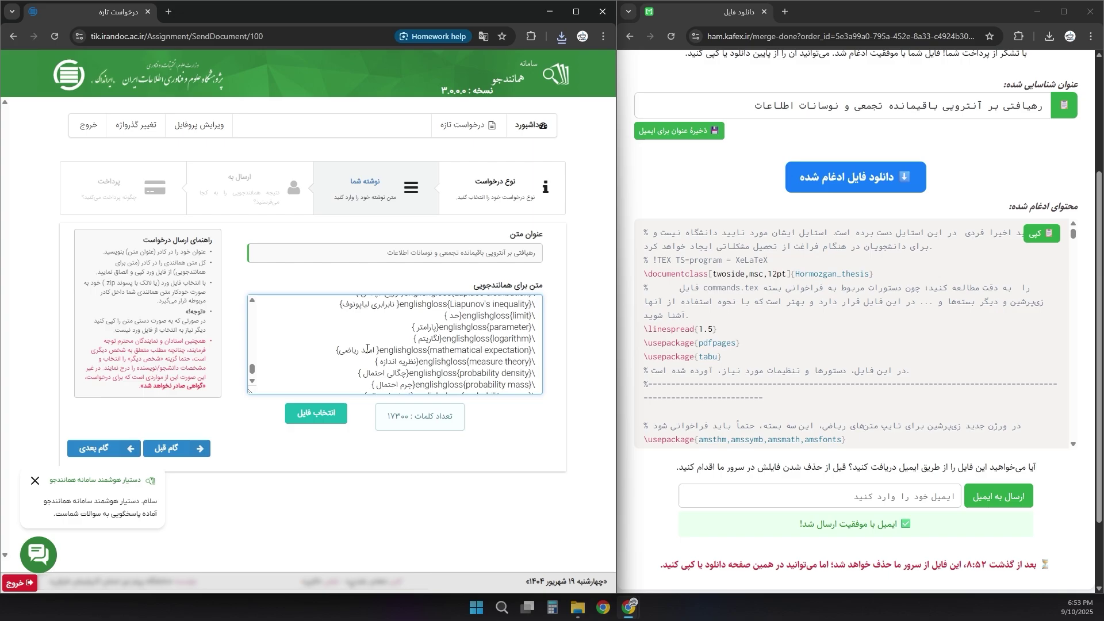
scroll(476, 362, up, 3)
drag(252, 370, 265, 286)
scroll(411, 349, down, 1)
scroll(500, 353, down, 3)
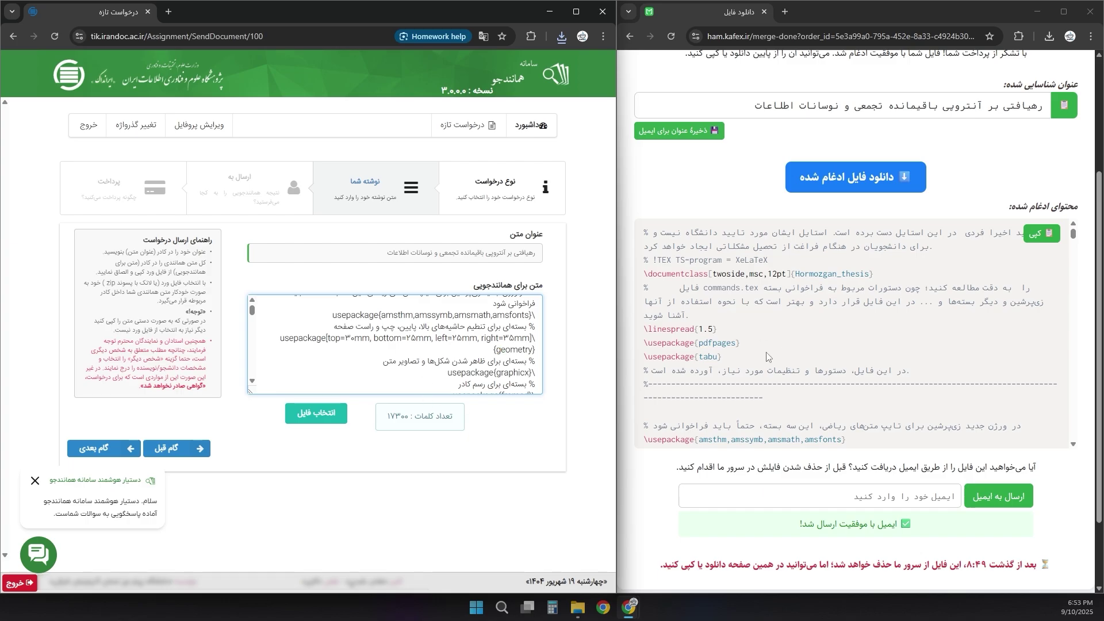
scroll(719, 279, down, 3)
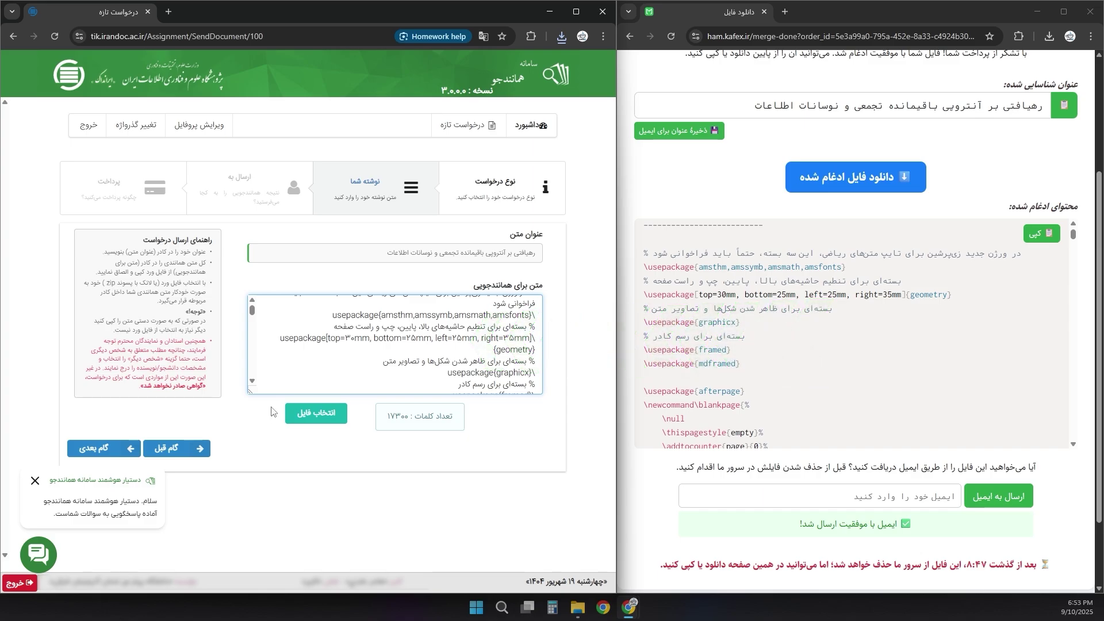
- Advance to the certificate step and set 'صدور گواهی' to 'مایل به دریافت گواهی هستم'
click(99, 449)
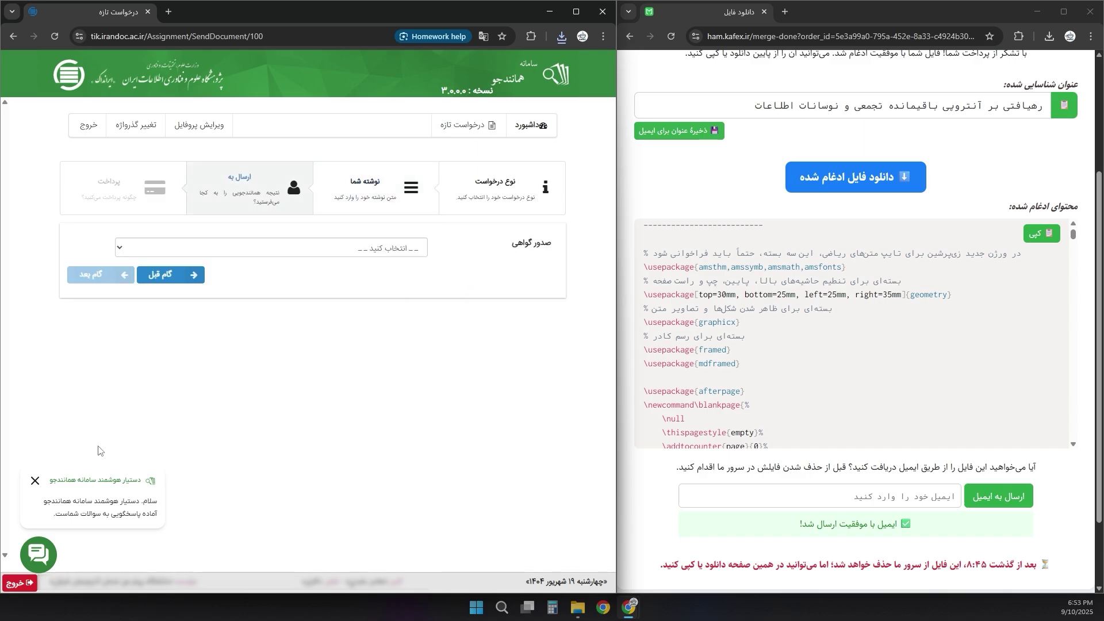
click(397, 253)
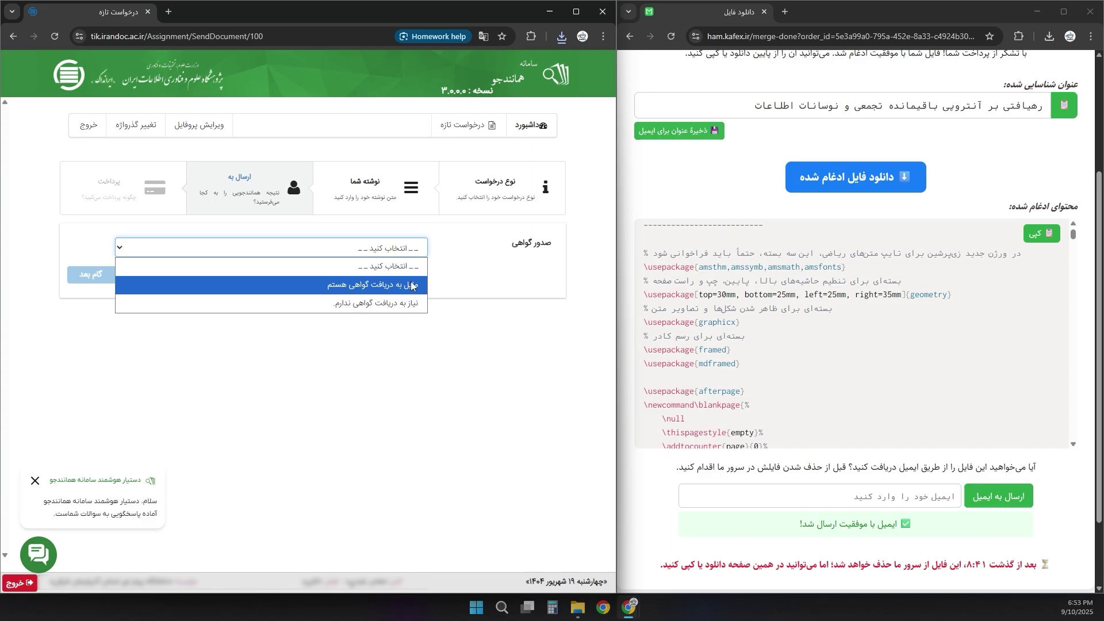
click(358, 286)
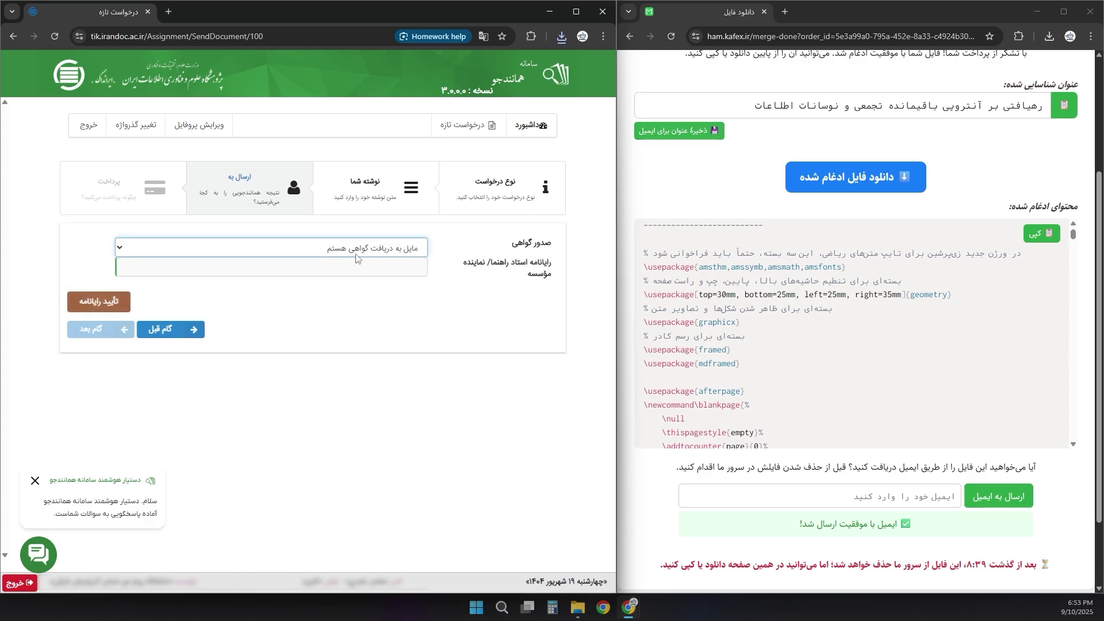
click(355, 269)
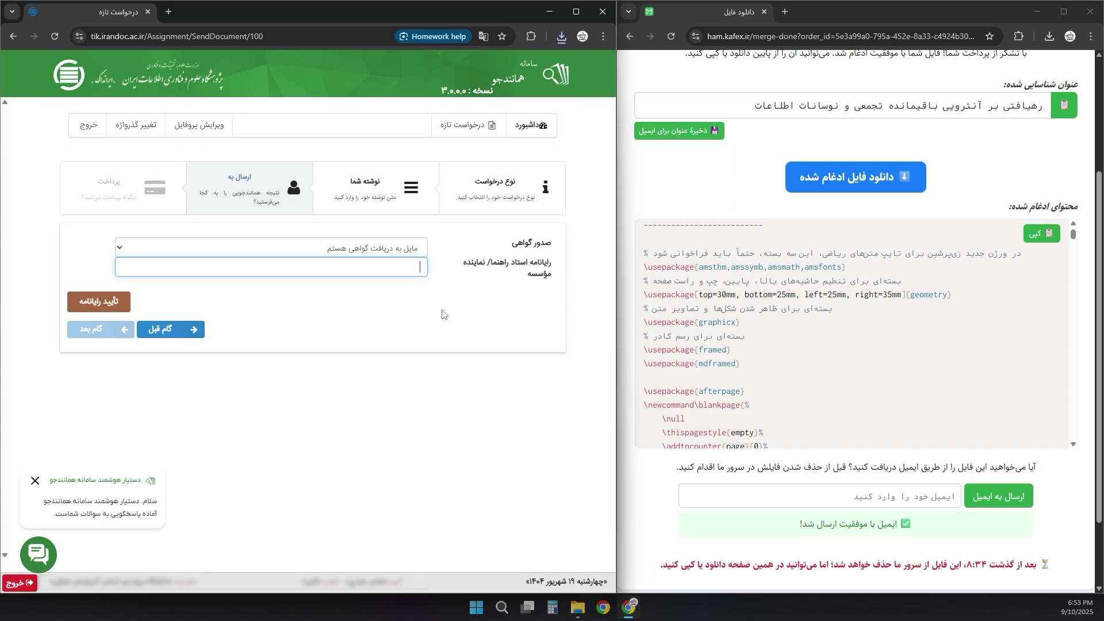
- Maximize the LaTeX Merge window so its merge-complete page fills the screen
click(806, 324)
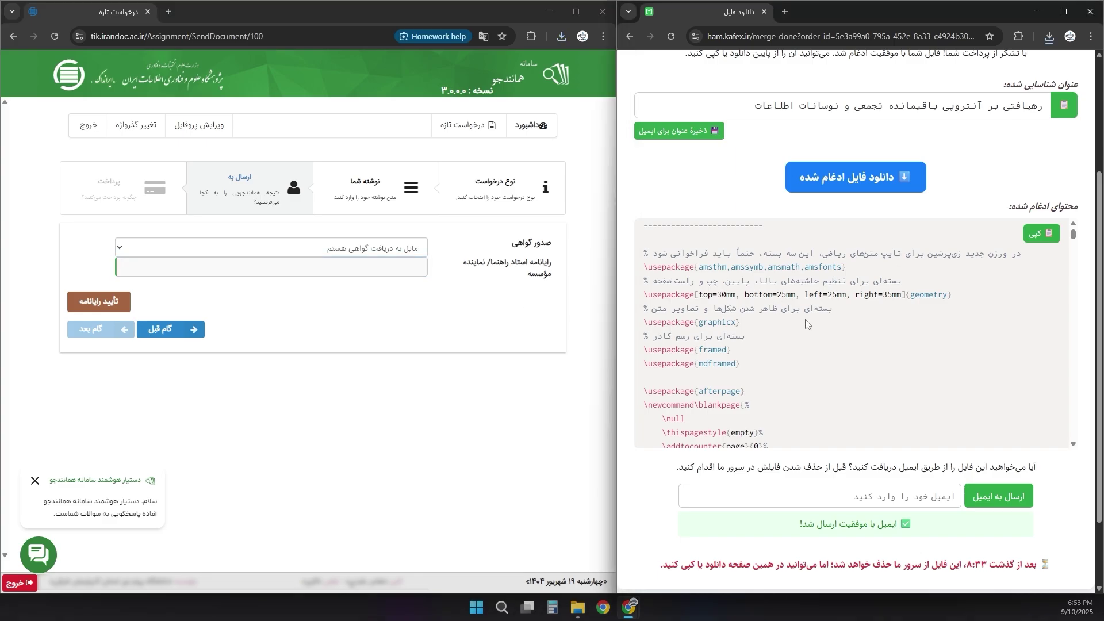
double_click(812, 15)
double_click(782, 74)
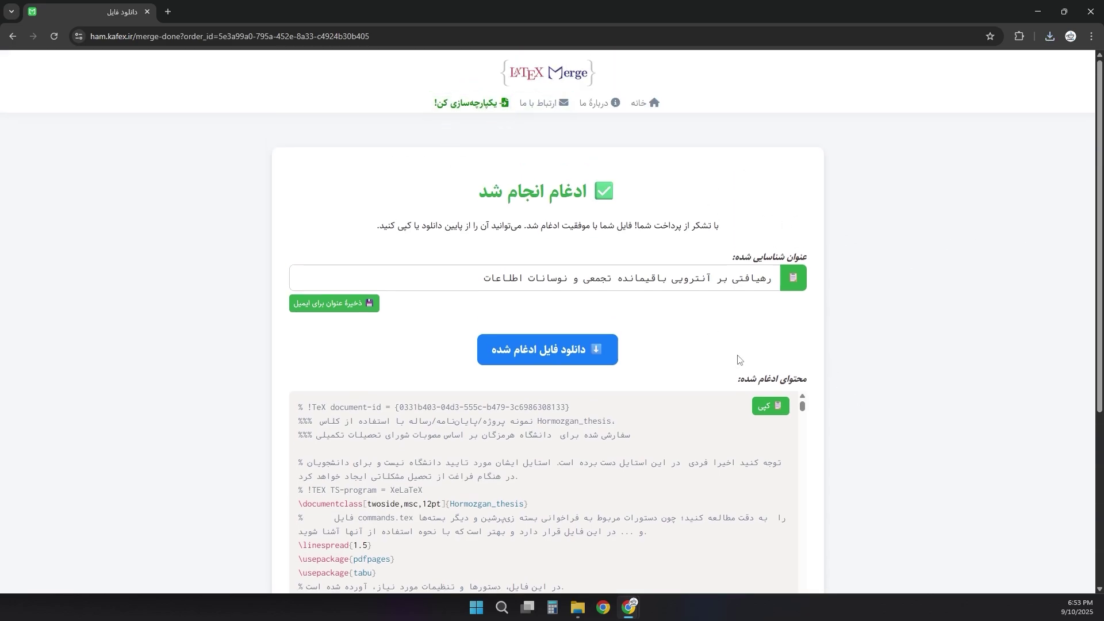
scroll(874, 356, down, 5)
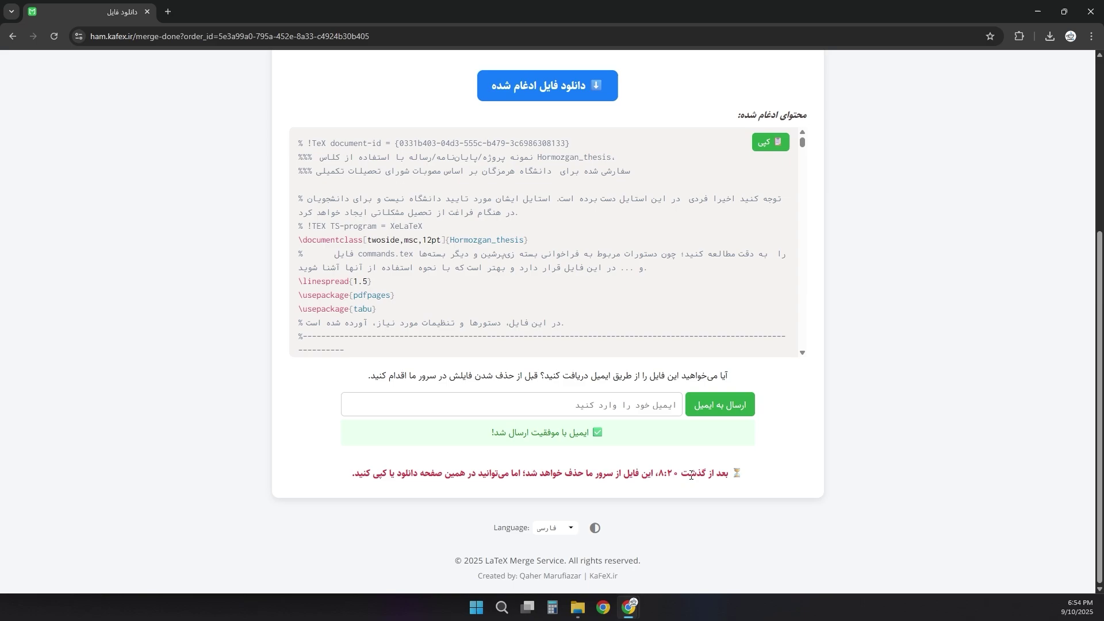
drag(729, 477, 541, 500)
click(575, 502)
scroll(918, 494, up, 5)
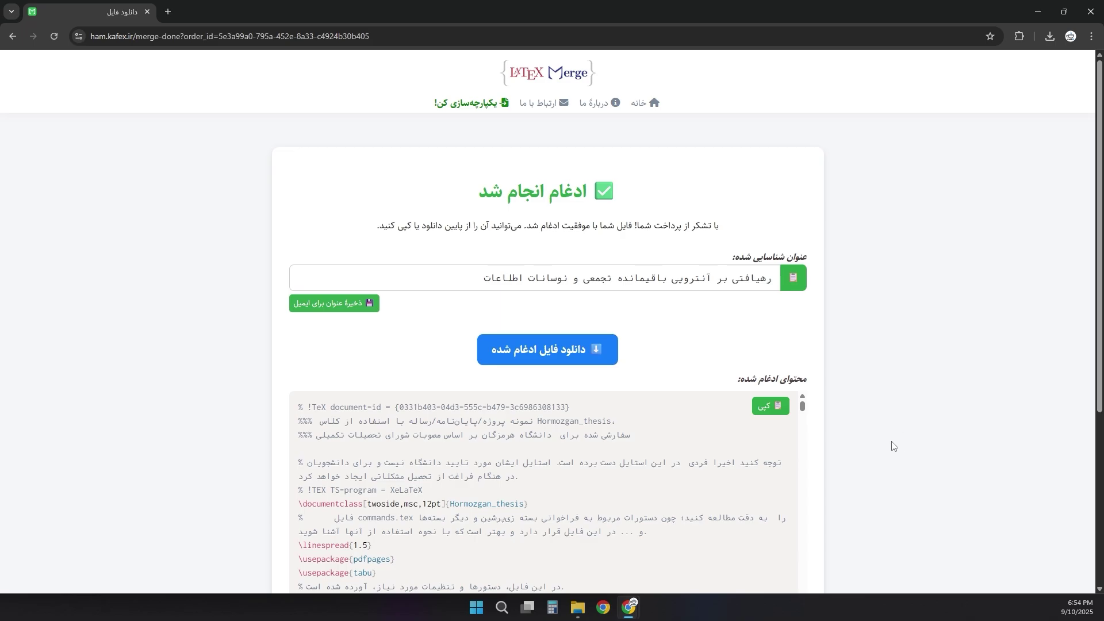
scroll(874, 447, down, 3)
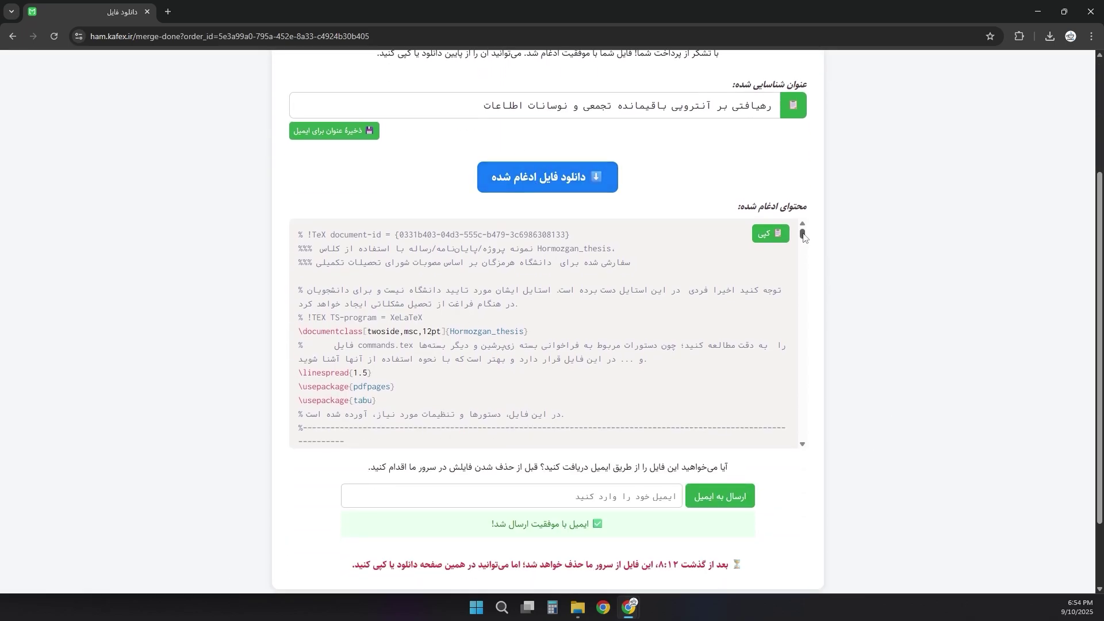
drag(803, 236, 690, 460)
scroll(897, 398, up, 3)
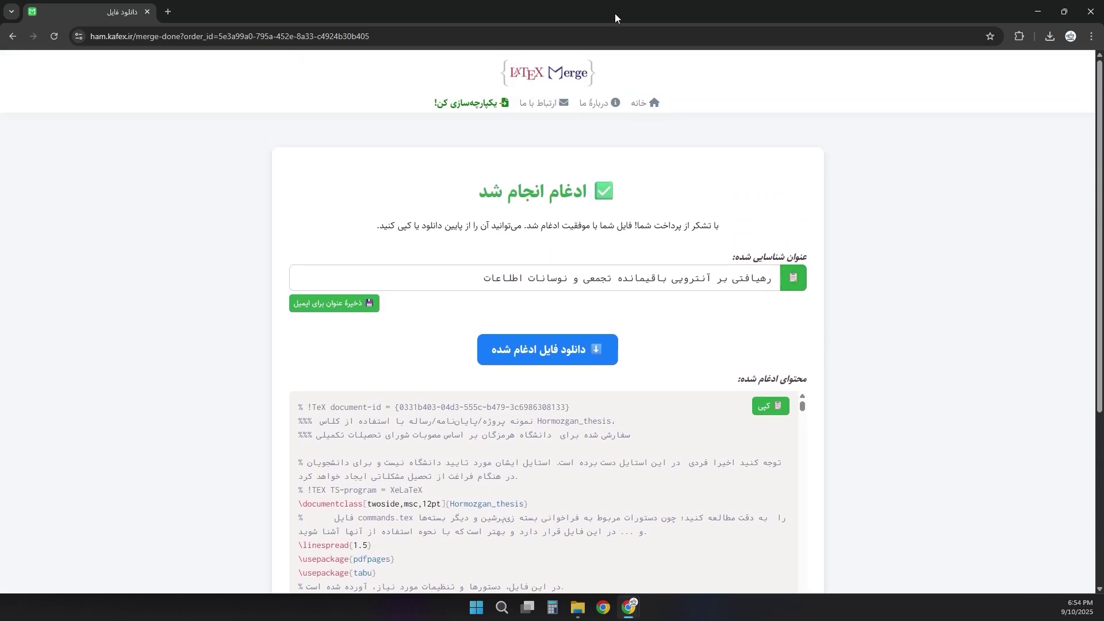
drag(354, 19, 316, 46)
click(599, 178)
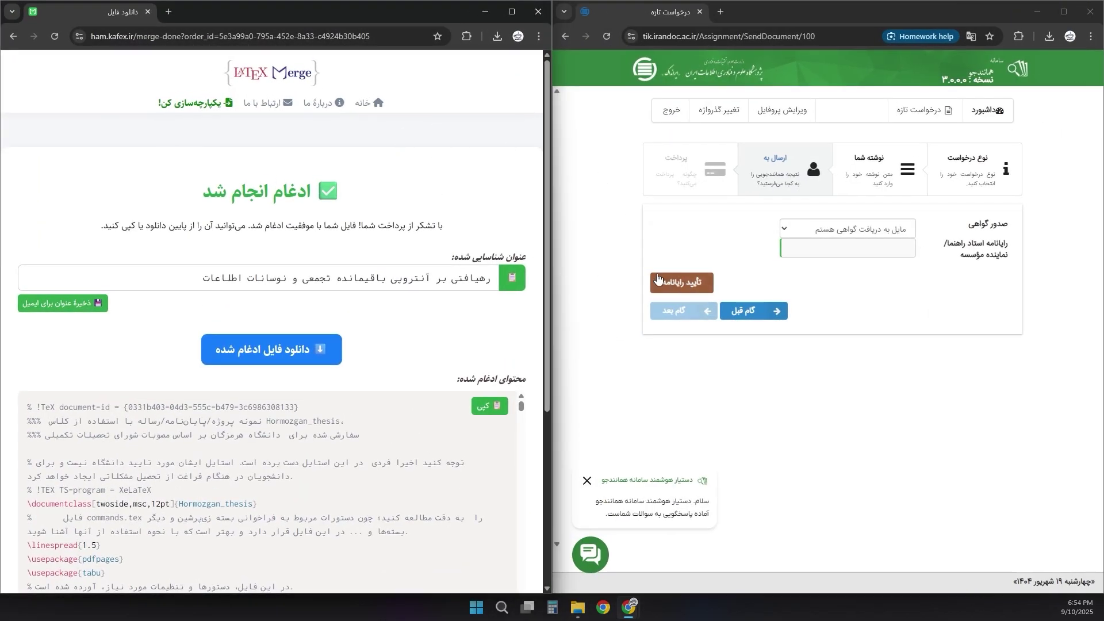
drag(549, 290, 580, 288)
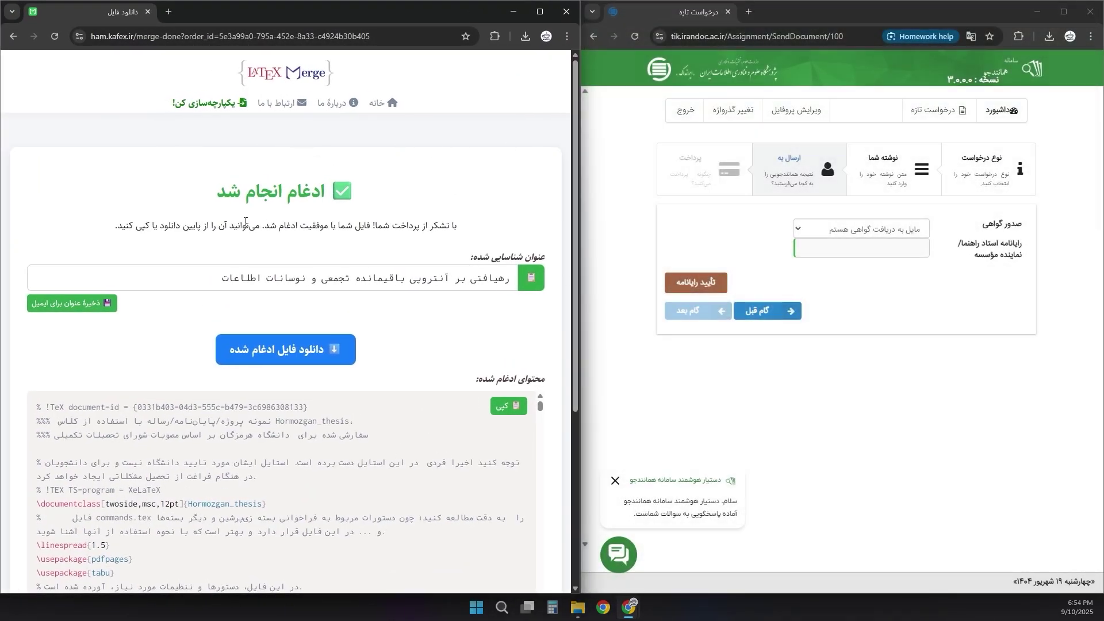
click(784, 373)
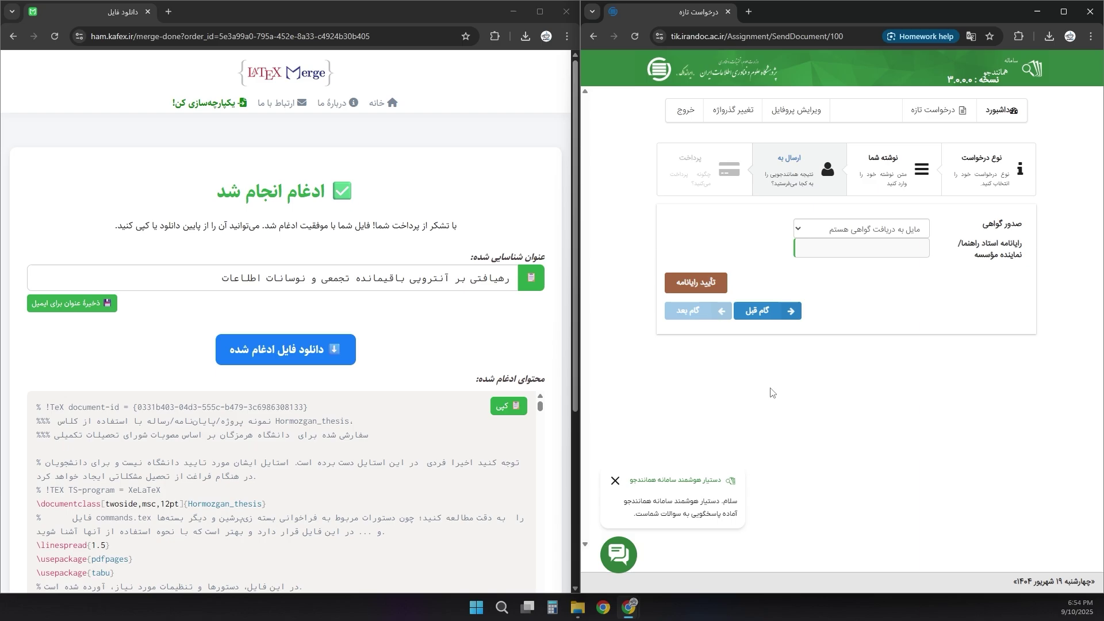
click(542, 11)
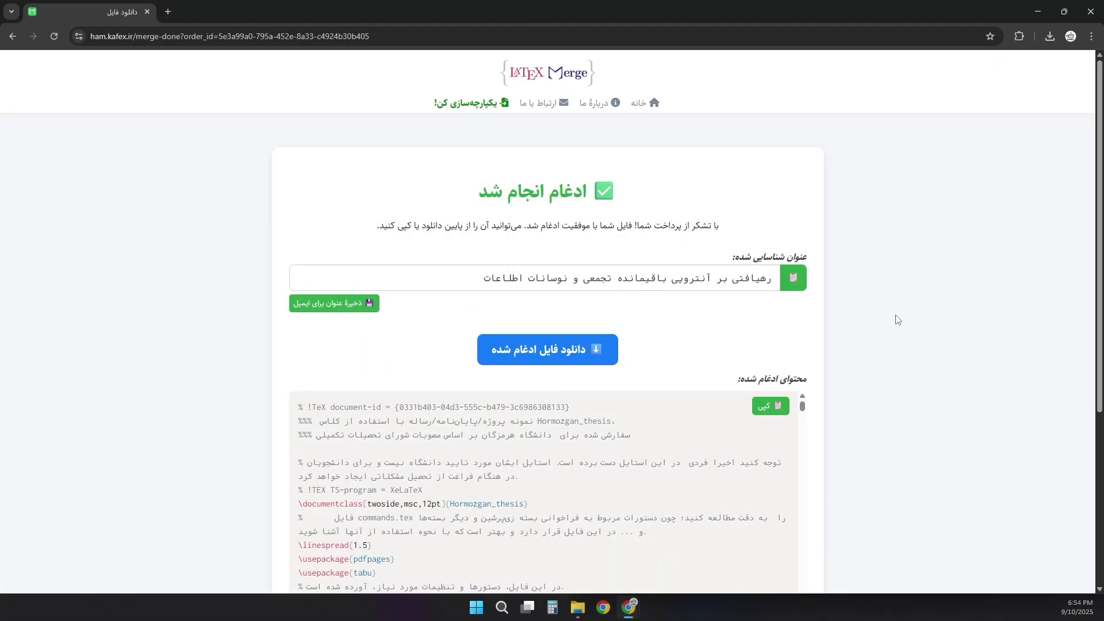
- Go through 'یکپارچه‌سازی کن!' to the 'خانه' home page and select its welcome heading
scroll(899, 320, down, 5)
scroll(501, 437, up, 5)
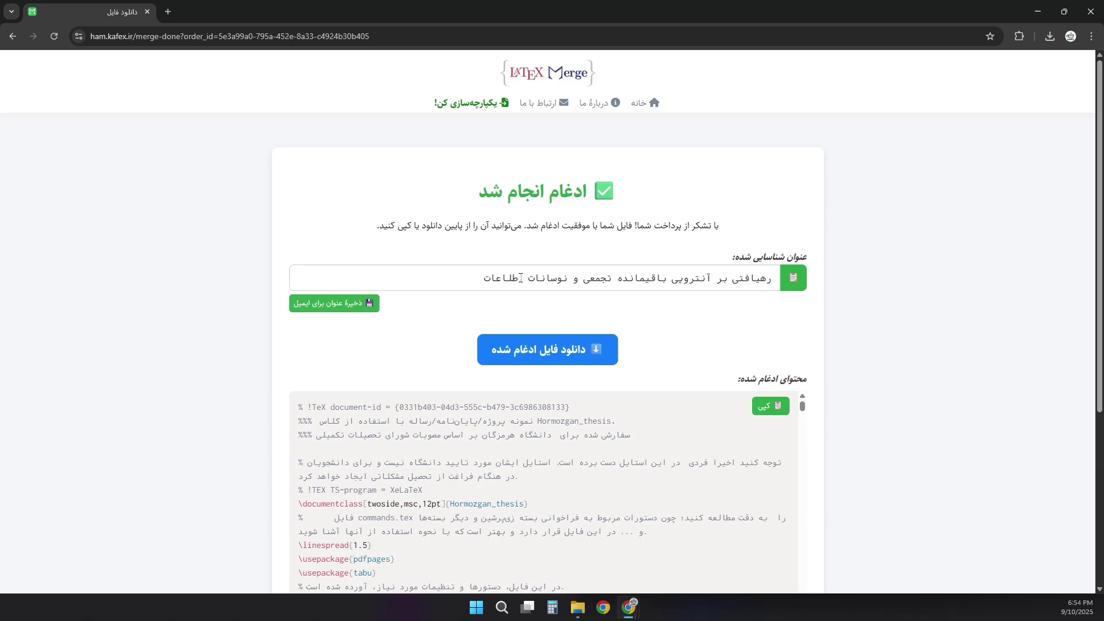
click(460, 104)
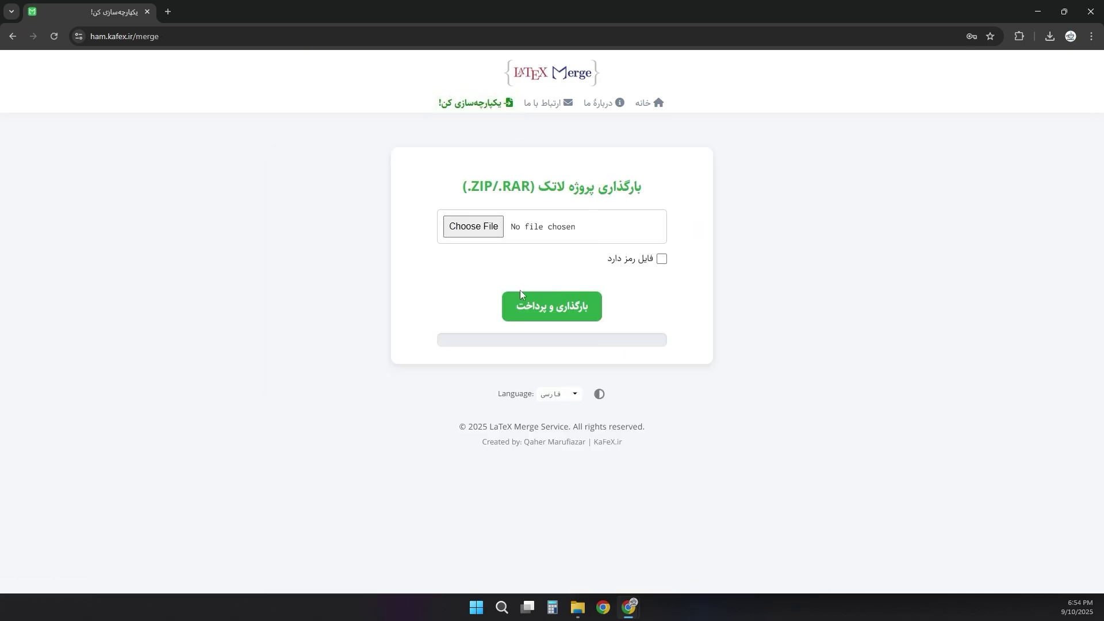
click(647, 107)
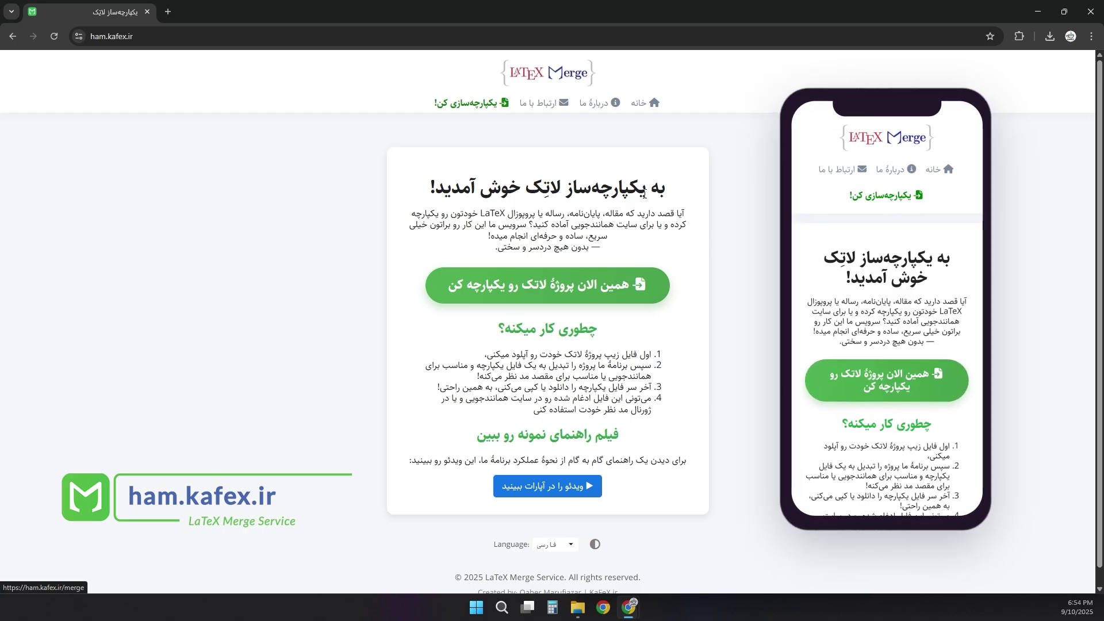
drag(685, 194, 427, 194)
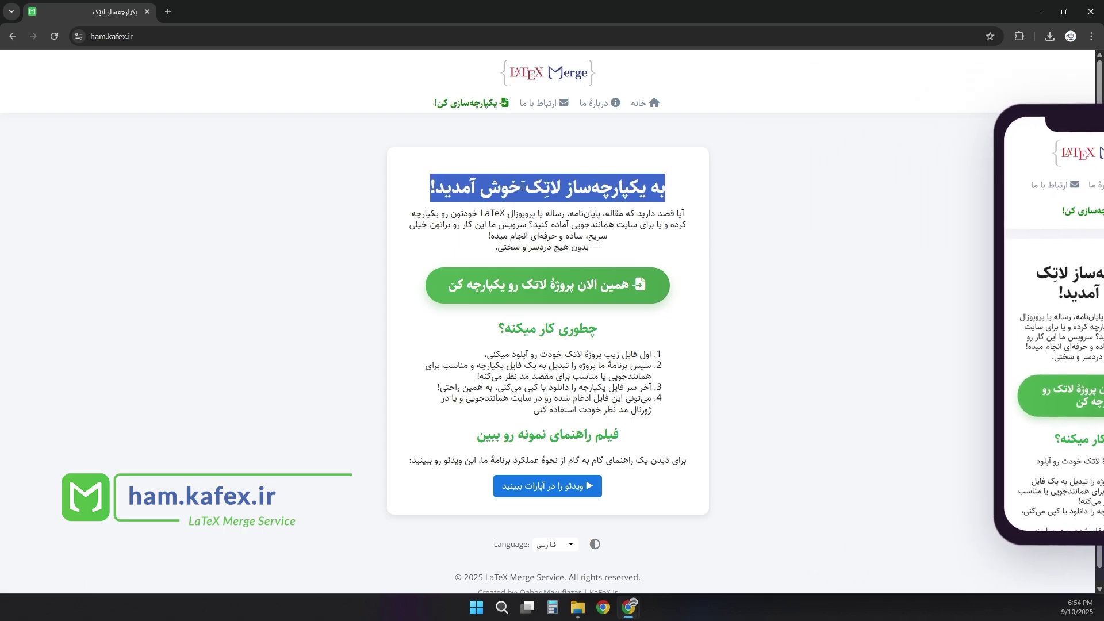
click(774, 224)
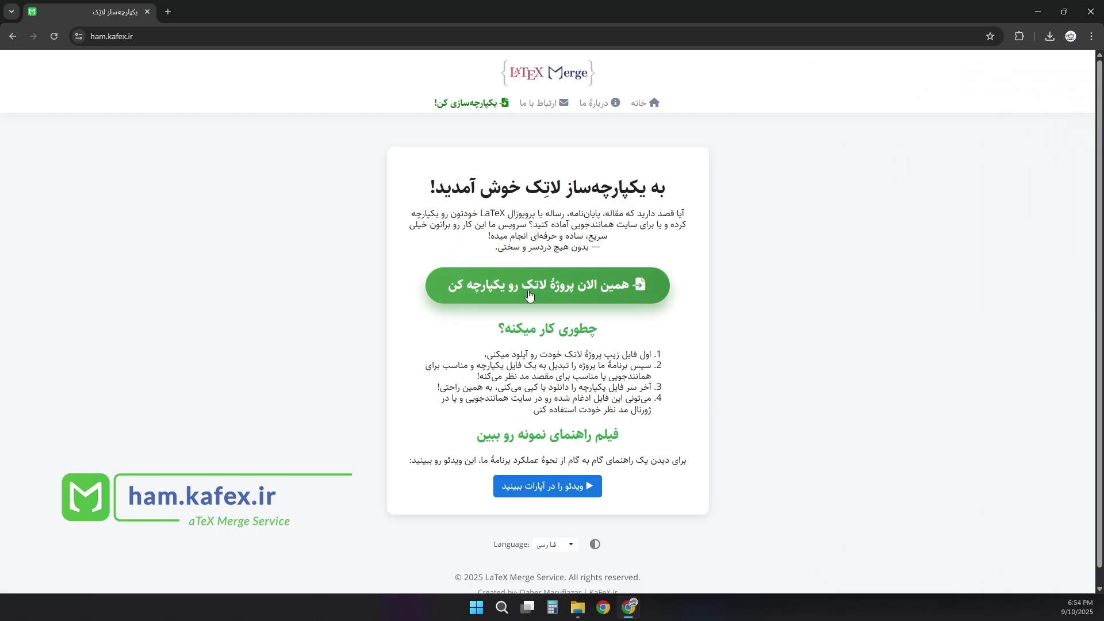